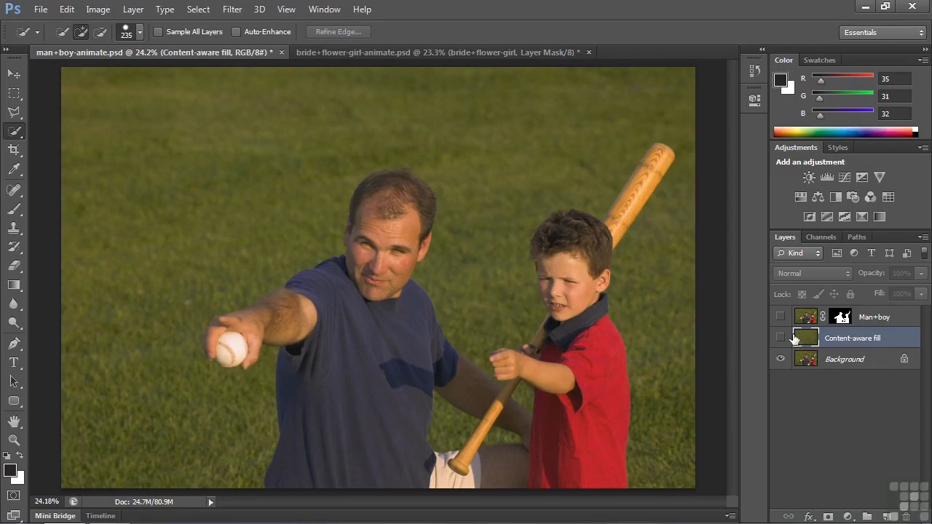
Step: Show the Man+boy layer, try a Quick Selection stroke from the man's hand to his face, and clear the selection
click(780, 317)
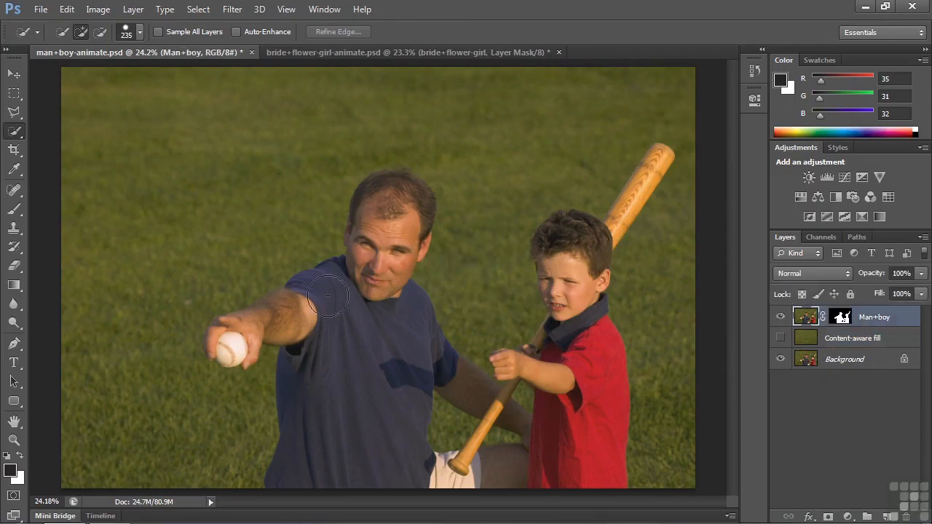
mouse_move(240, 331)
mouse_down()
mouse_move(298, 305)
mouse_move(361, 234)
mouse_up()
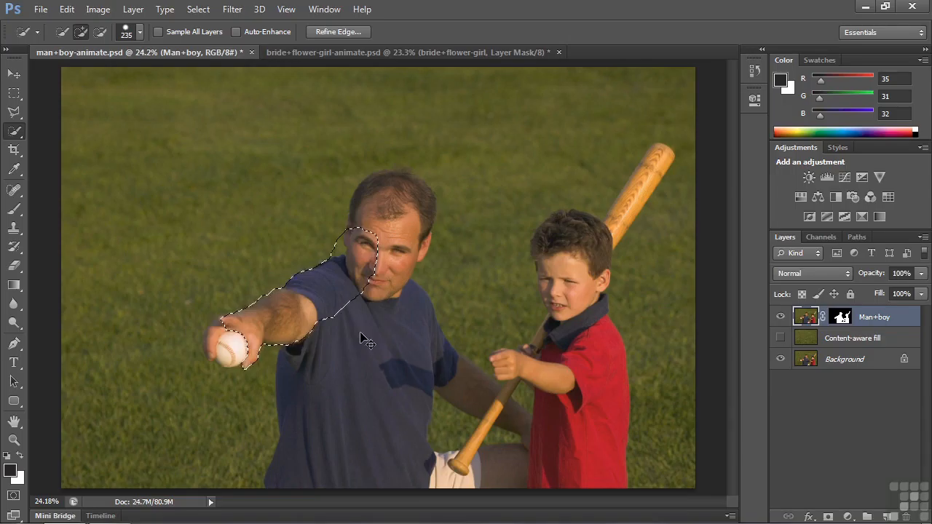
key(ctrl+d)
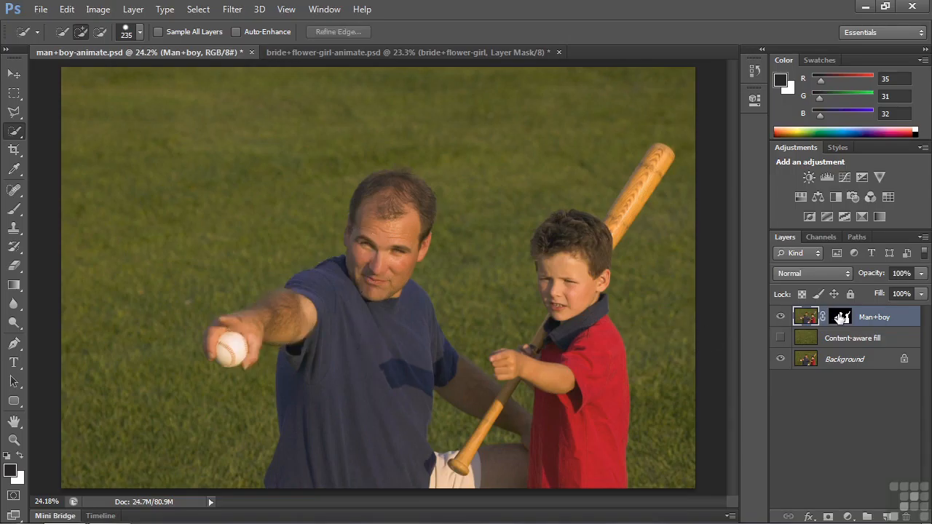
Step: Inspect the Man+boy layer mask on its own and view the cutout with the Background layer hidden
alt+click(841, 318)
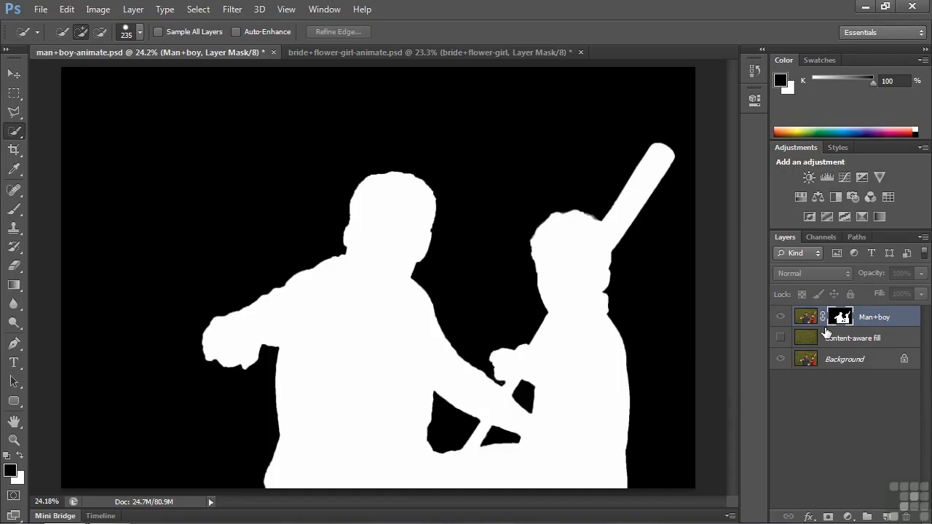
alt+click(846, 320)
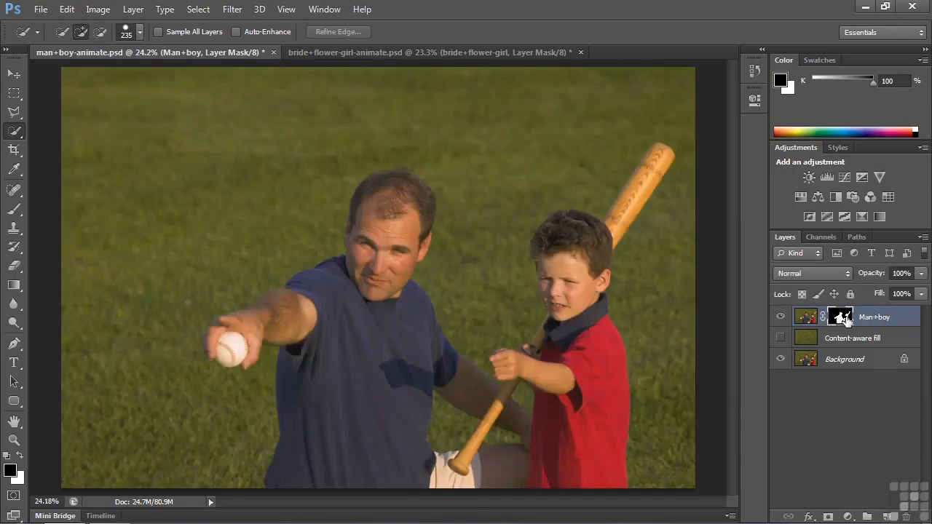
click(780, 358)
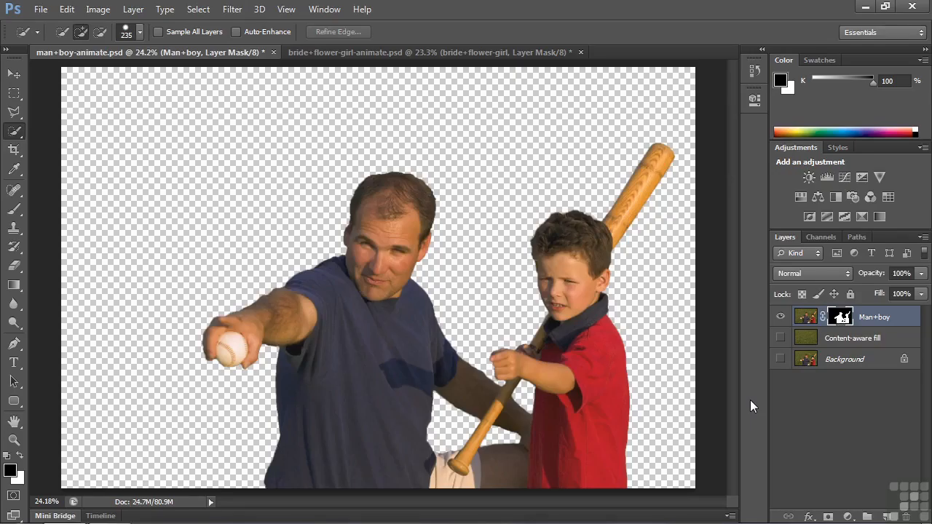
Step: Load the Man+boy mask as a selection over the Background layer, showing Background and hiding Man+boy
ctrl+click(841, 320)
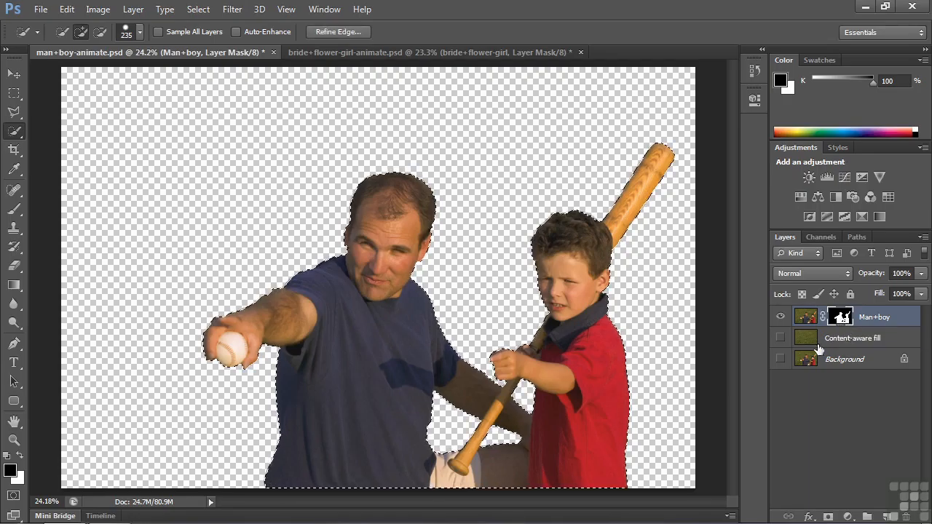
click(839, 361)
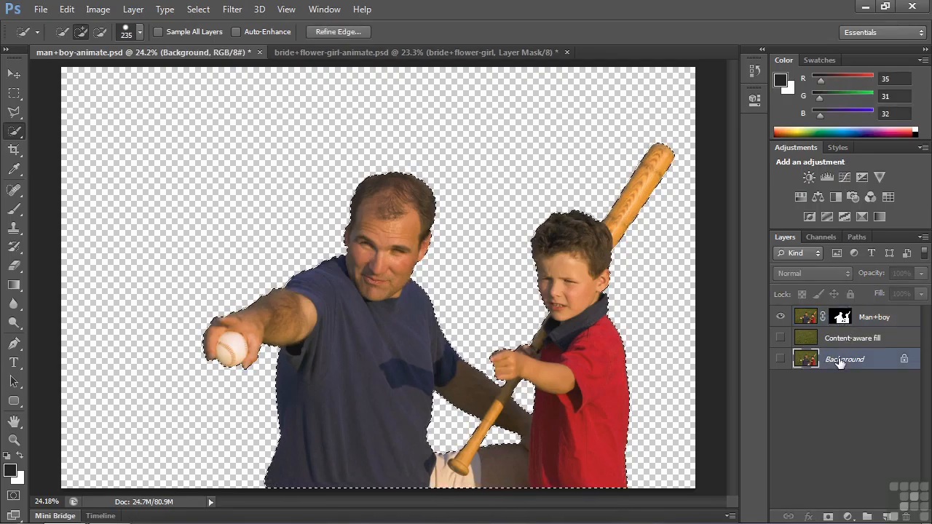
click(781, 359)
click(780, 316)
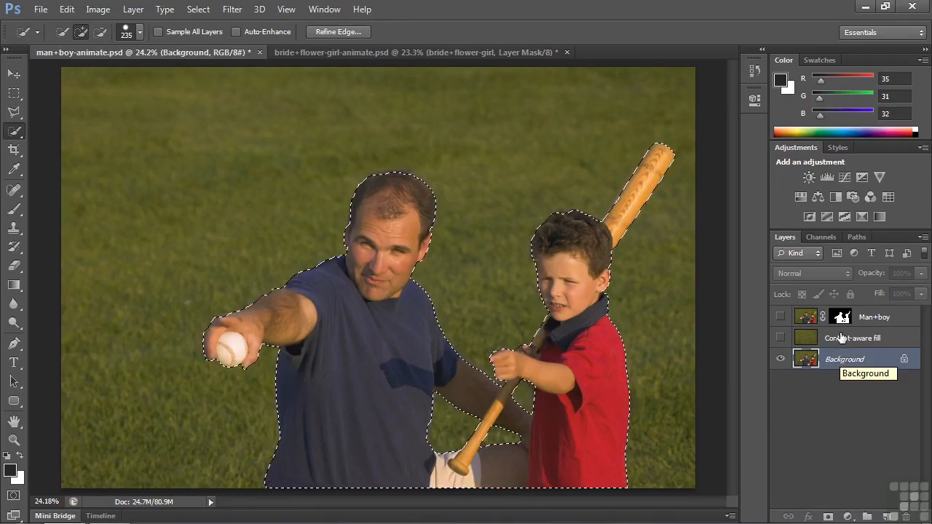
Step: Show the Content-aware fill layer without the selection outline and activate the Spot Healing Brush
click(842, 342)
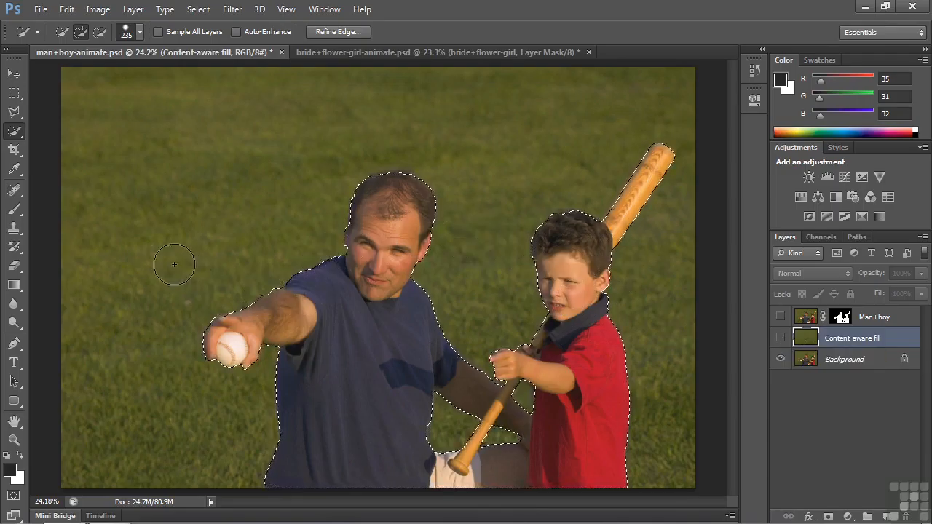
click(781, 343)
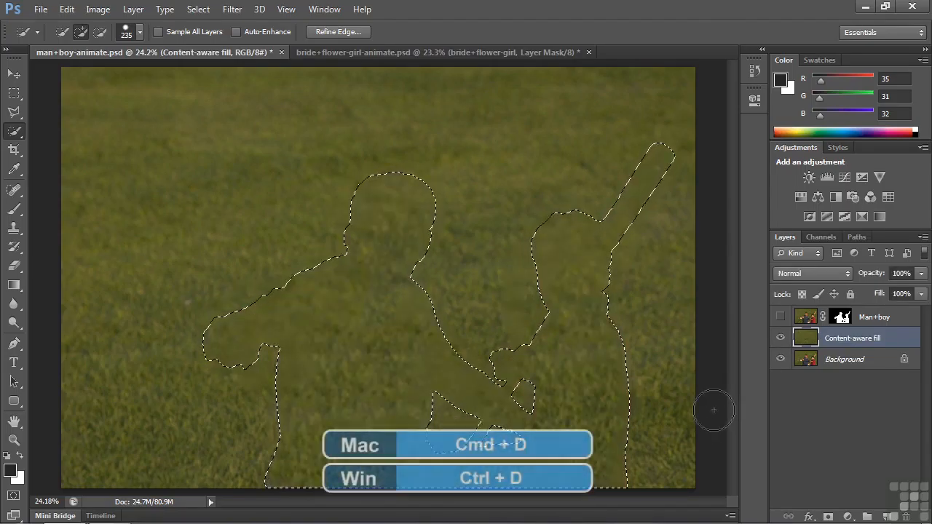
key(ctrl+d)
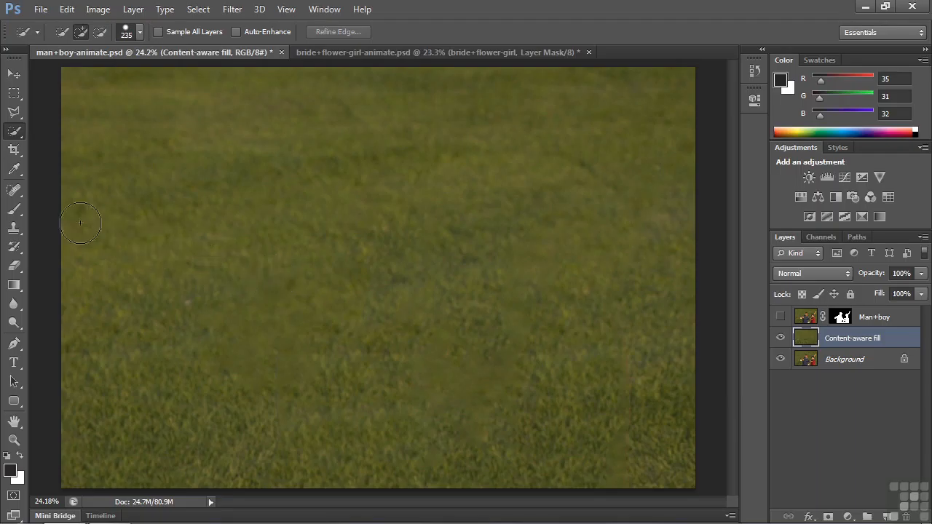
click(14, 190)
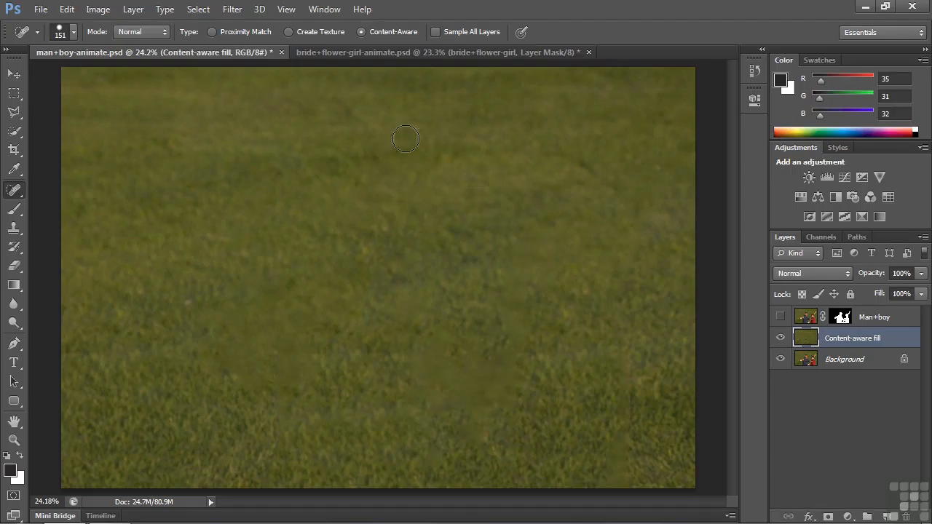
Step: Examine the bride+flower-girl layer mask in bride+flower-girl-animate.psd and return to the normal image view
click(373, 51)
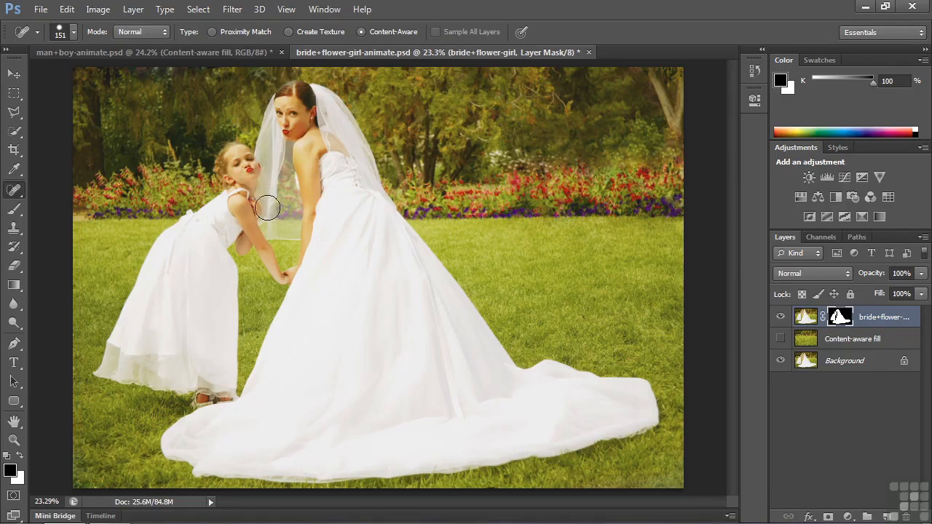
alt+click(839, 317)
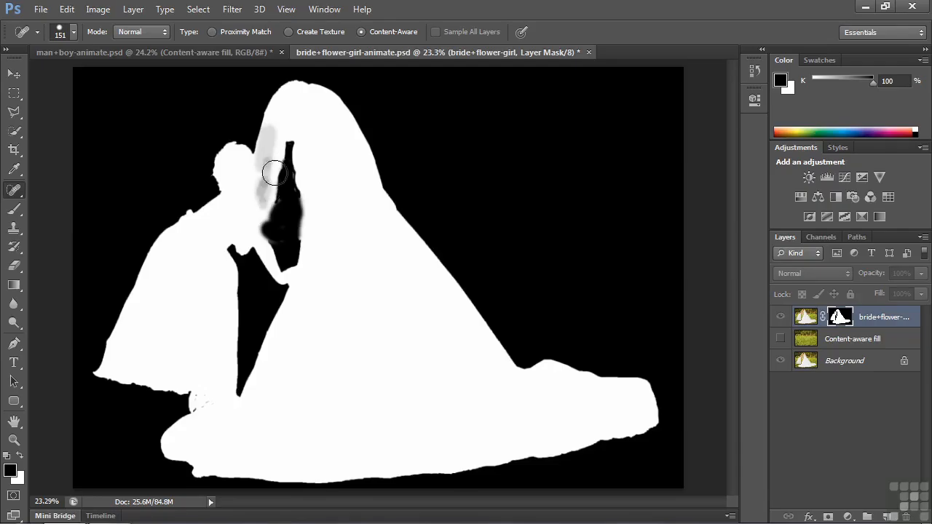
alt+click(840, 318)
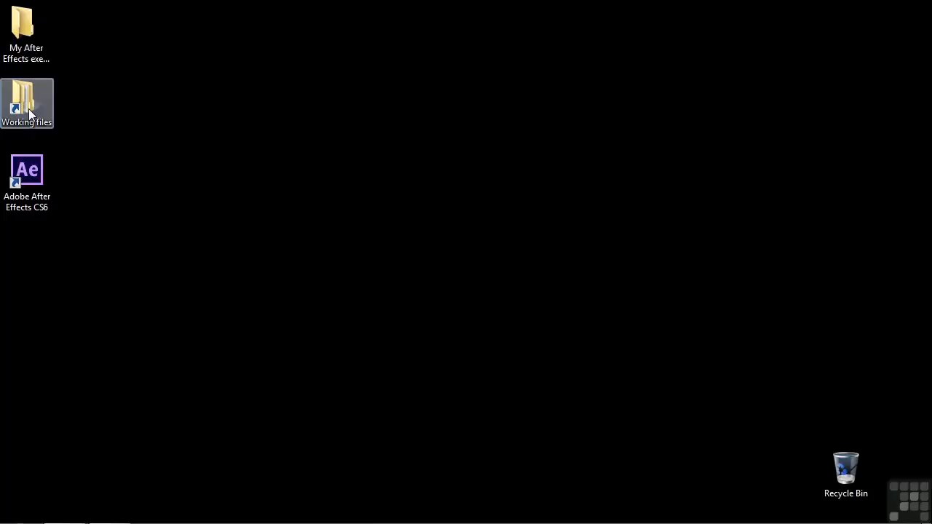
Step: Open the project 1805-animation-stills.aep in After Effects from the After Effects projects folder in Working files
double_click(28, 108)
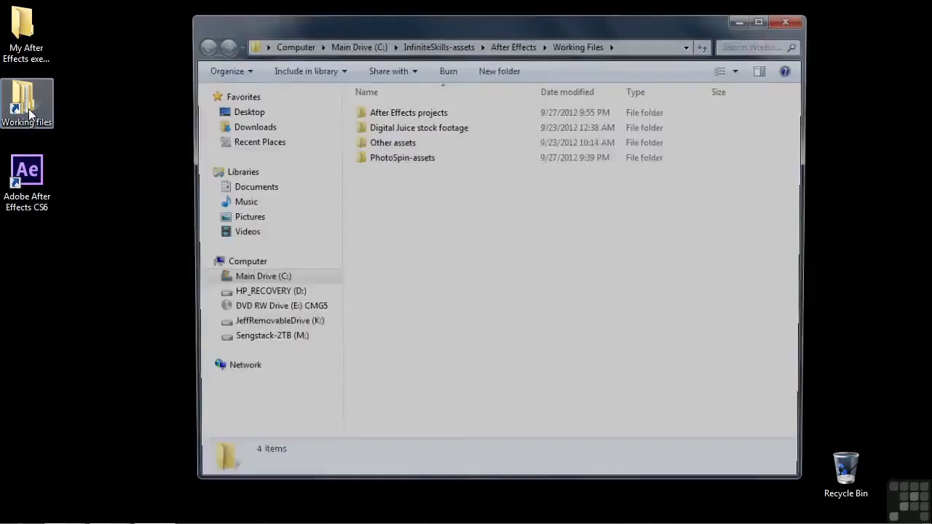
double_click(395, 117)
scroll(426, 266, down, 13)
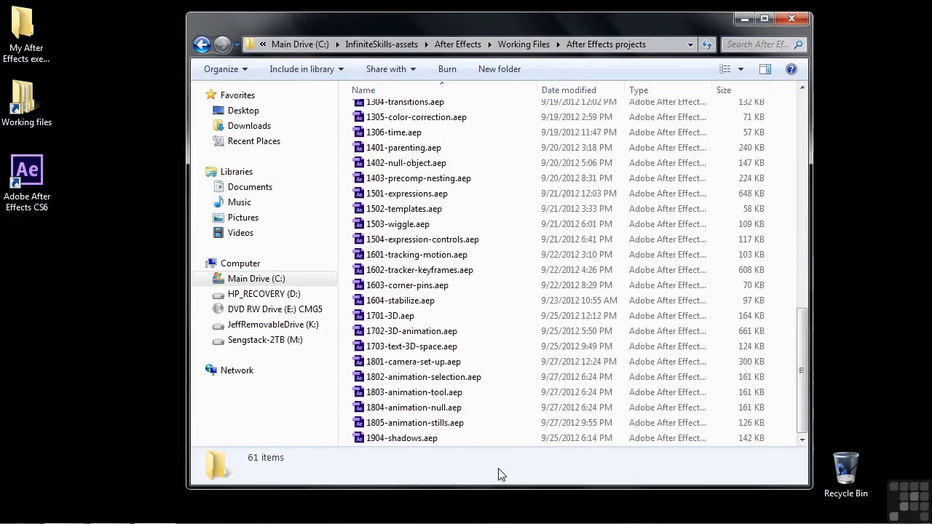
click(388, 426)
double_click(388, 426)
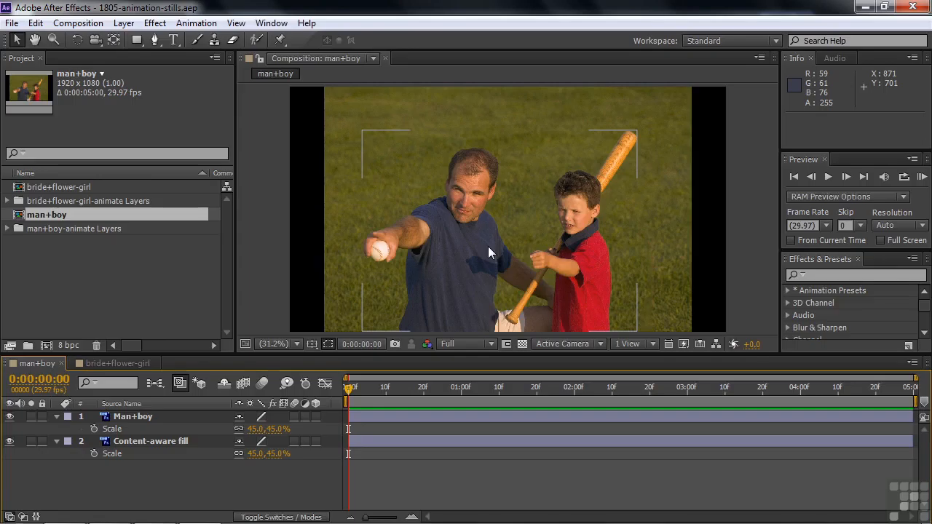
Step: Look through the imported layers in the man+boy-animate Layers folder and the man+boy composition
click(8, 229)
click(46, 256)
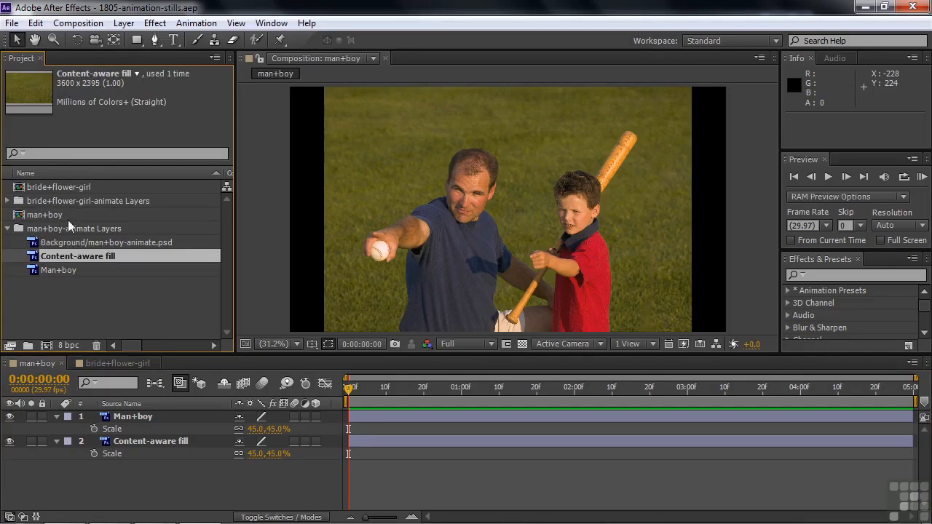
click(18, 217)
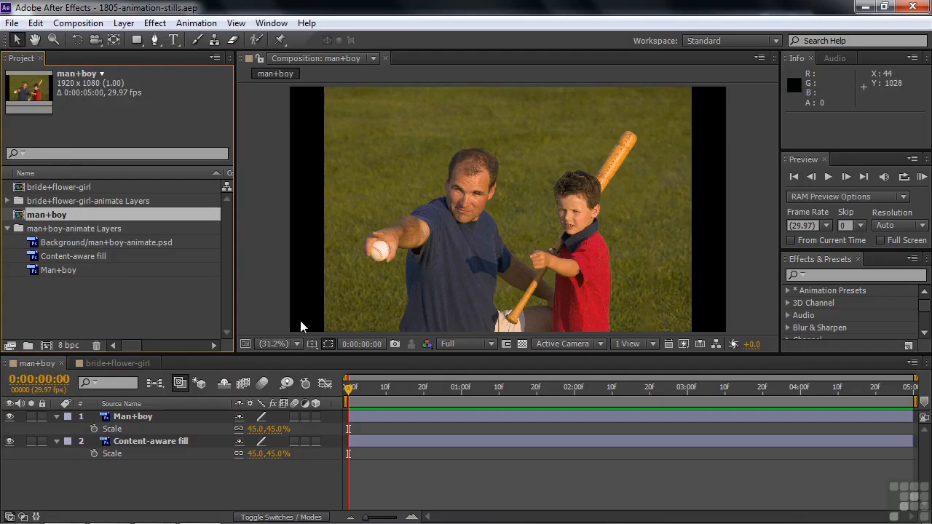
Step: Make the Man+boy and Content-aware fill layers 3D in the man+boy composition
click(315, 416)
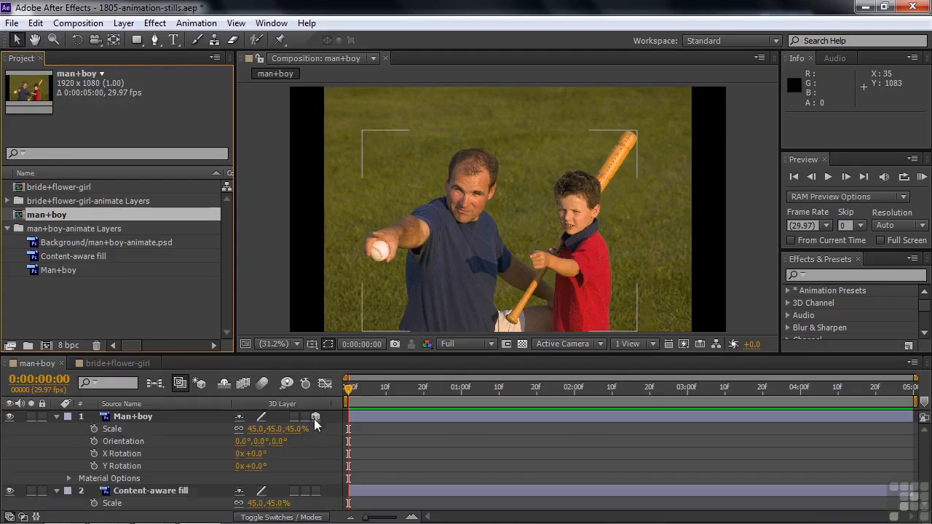
click(316, 491)
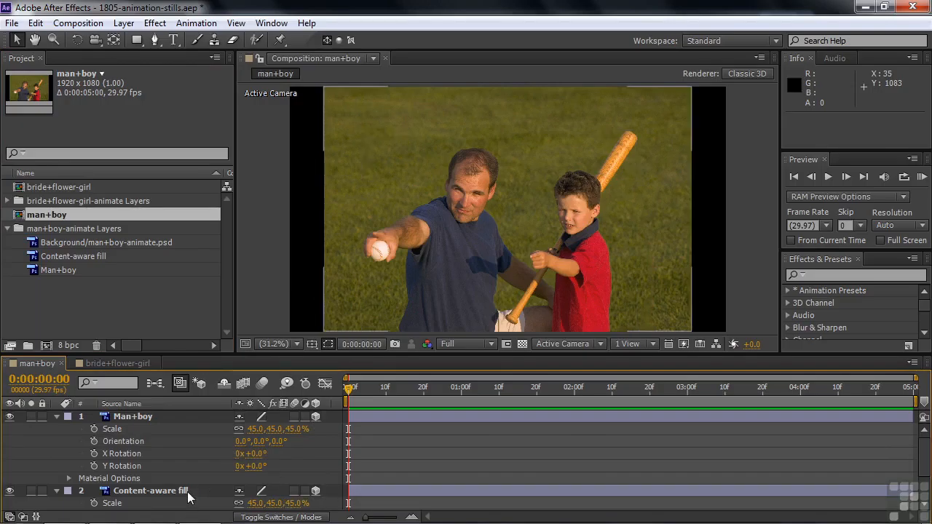
Step: Set the Content-aware fill layer's Z position to 4000
drag(922, 448, 926, 489)
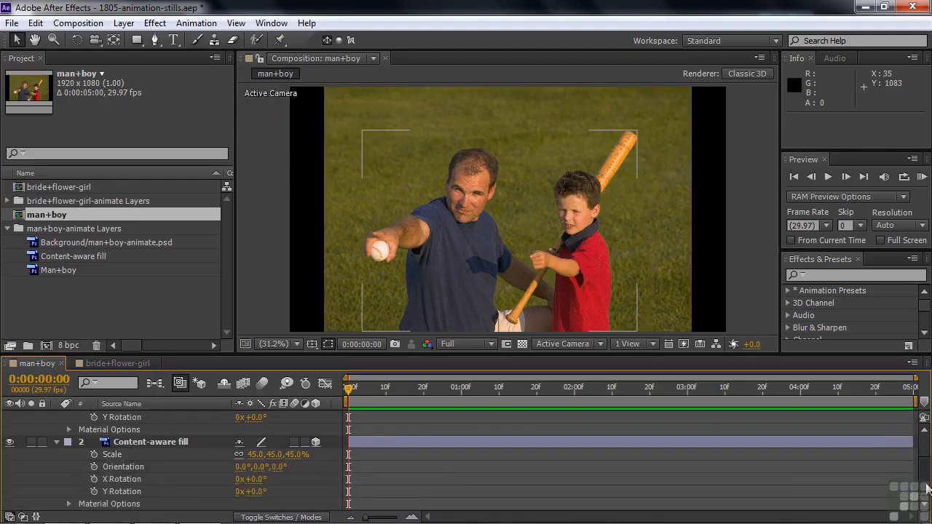
click(146, 446)
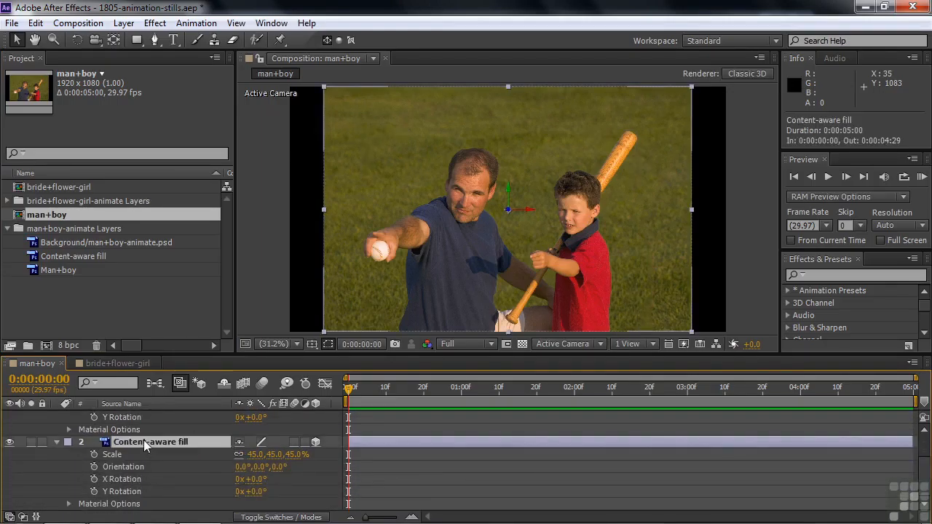
key(p)
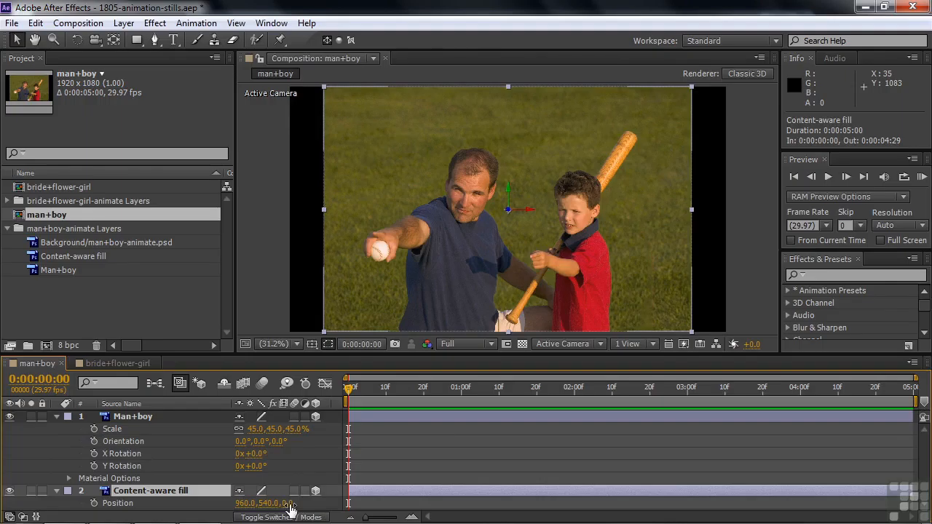
click(289, 504)
text(4000)
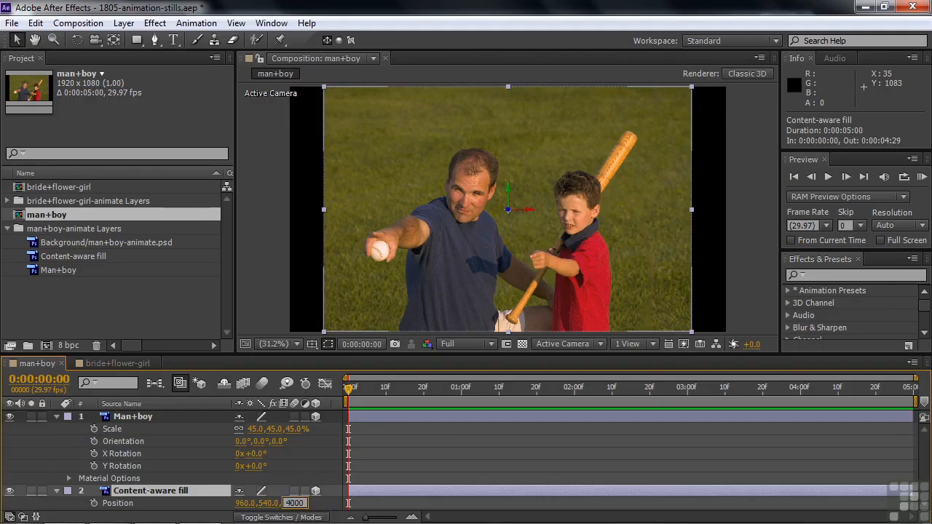
key(Return)
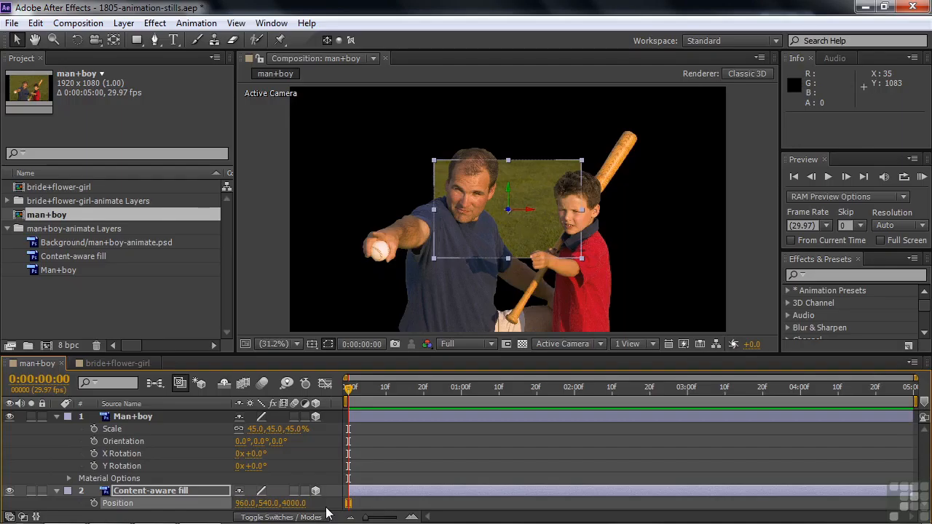
Step: Scale the Content-aware fill layer to 117% and stretch its width alone to about 172.6% to fill the frame
key(shift+s)
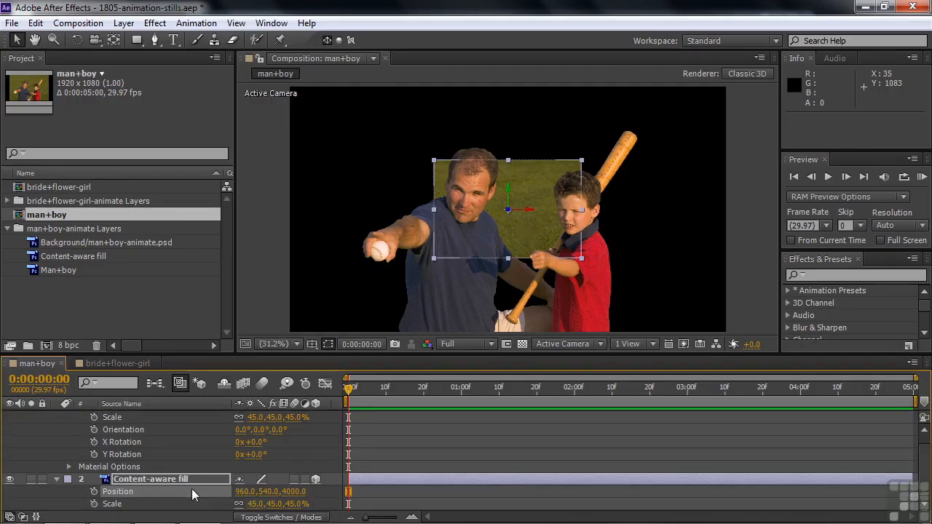
drag(248, 504, 306, 512)
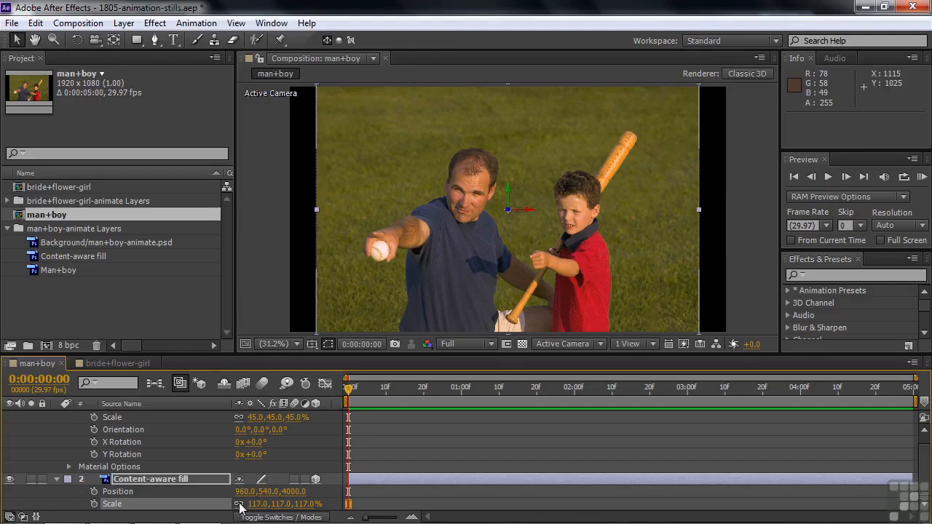
drag(699, 210, 789, 243)
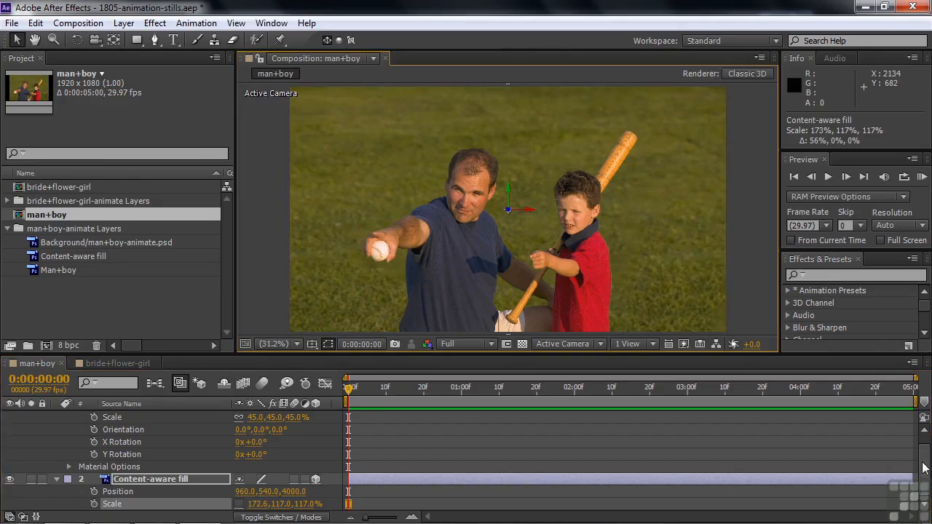
Step: Reveal only the Position property of the Man+boy layer and collapse the Content-aware fill layer's properties
scroll(487, 482, up, 1)
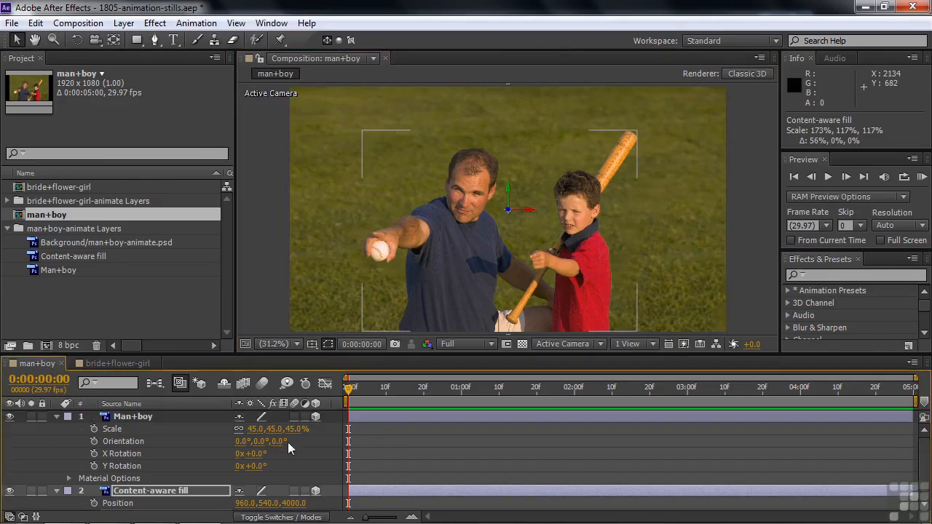
click(131, 417)
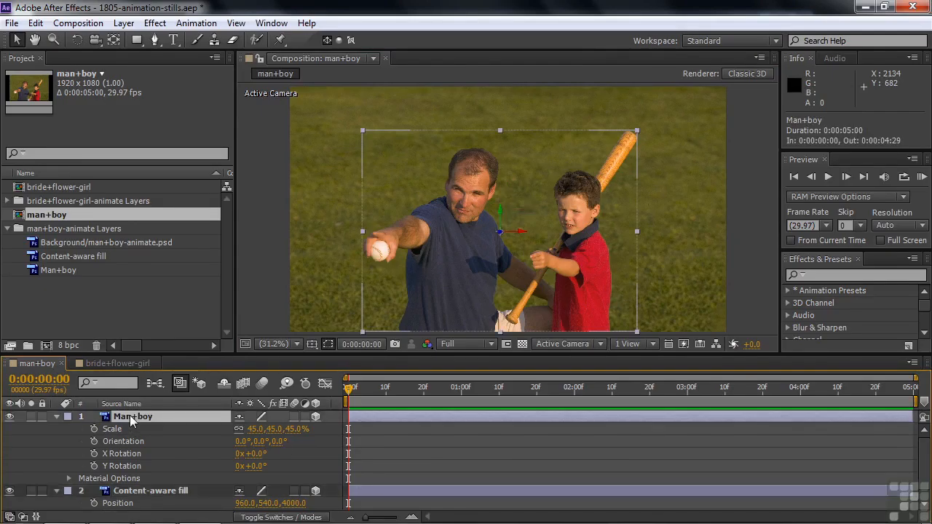
key(p)
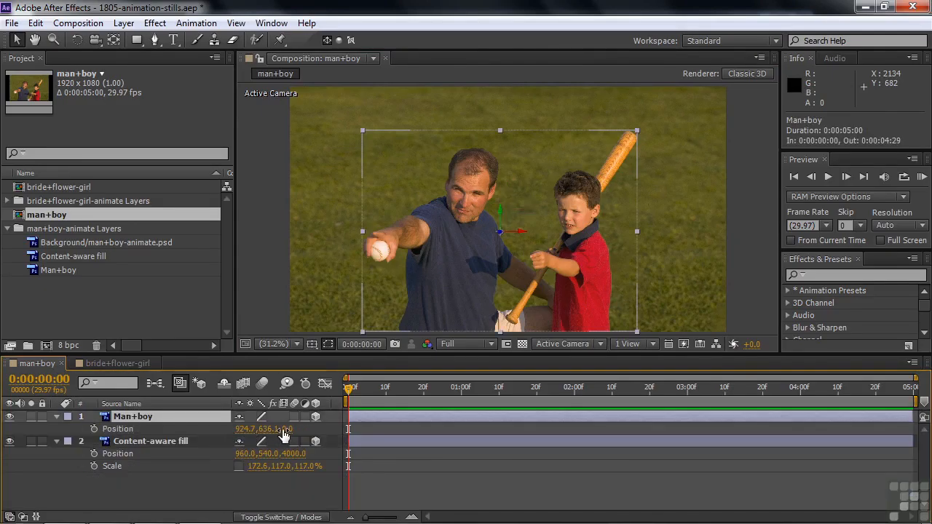
click(57, 442)
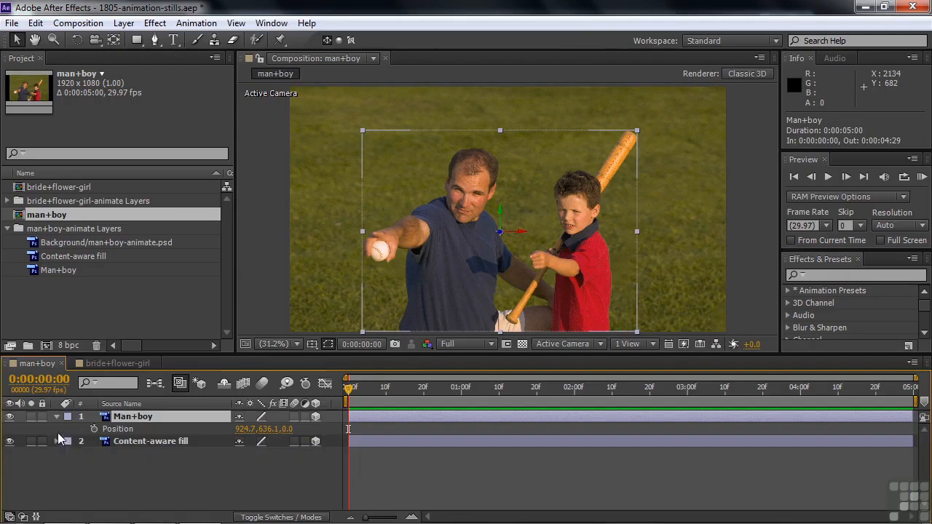
Step: Add a 50 mm two-node camera to the man+boy composition and shift it to about 921.5, 504.7, -2666.7
click(56, 418)
click(74, 456)
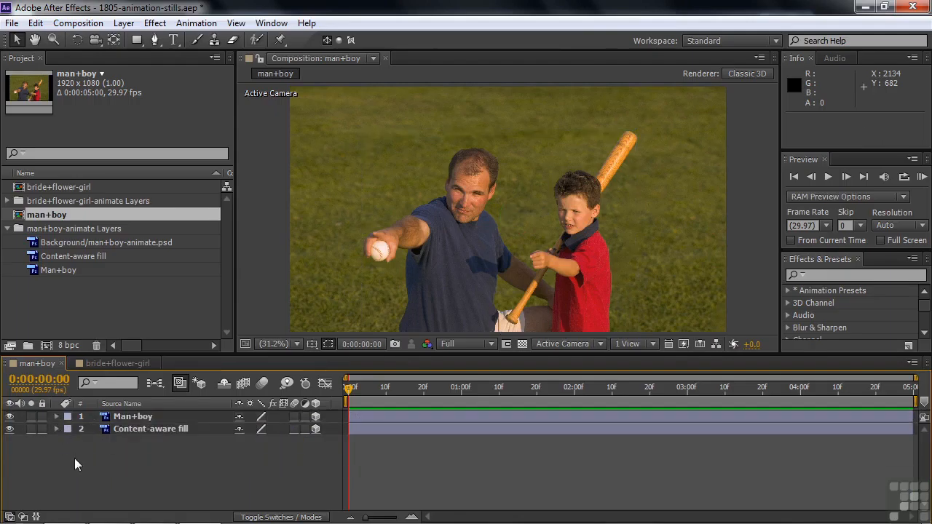
right_click(75, 458)
mouse_move(138, 306)
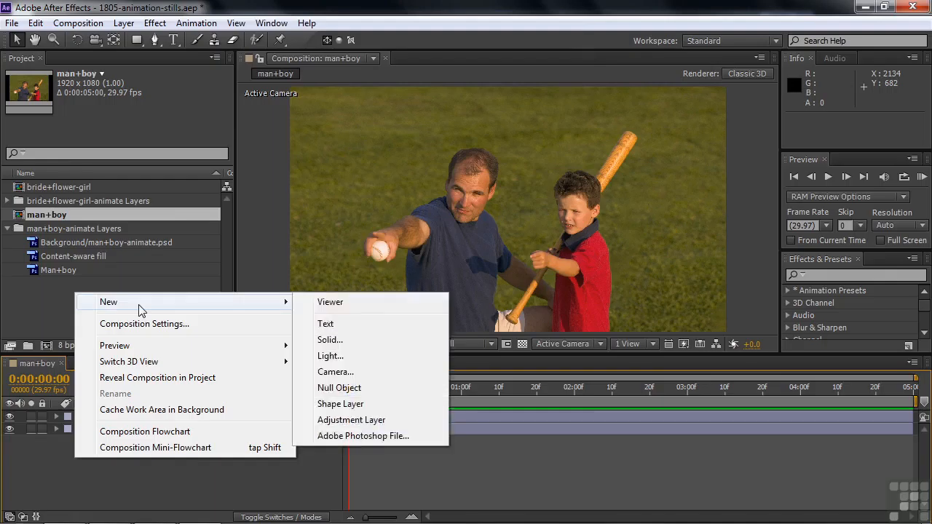
click(332, 373)
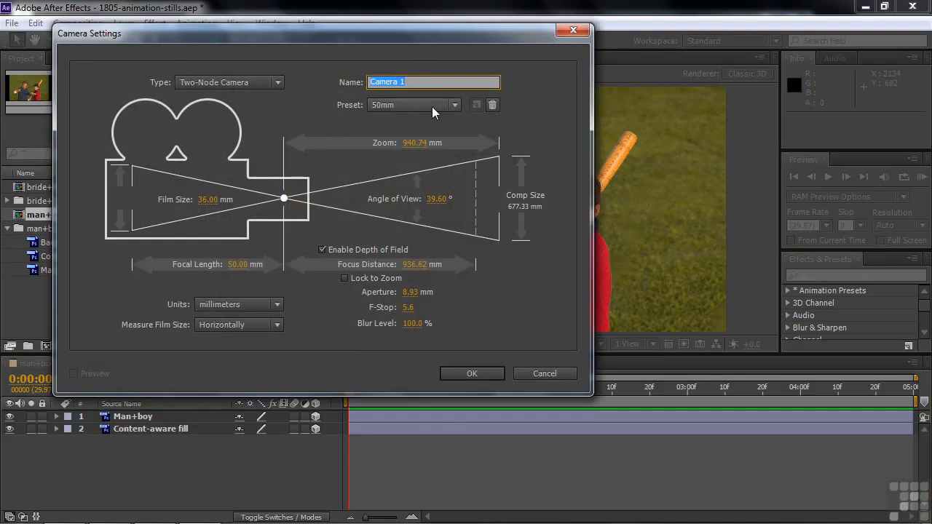
click(472, 374)
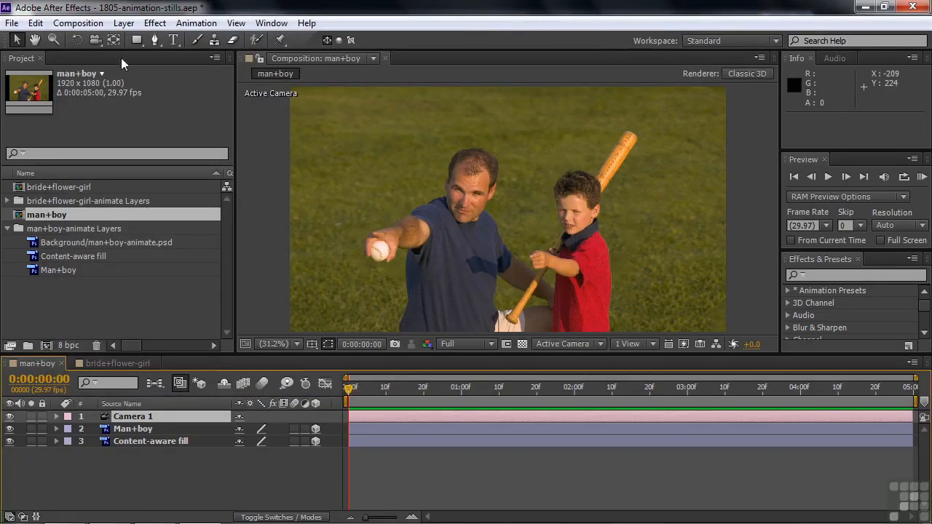
click(95, 40)
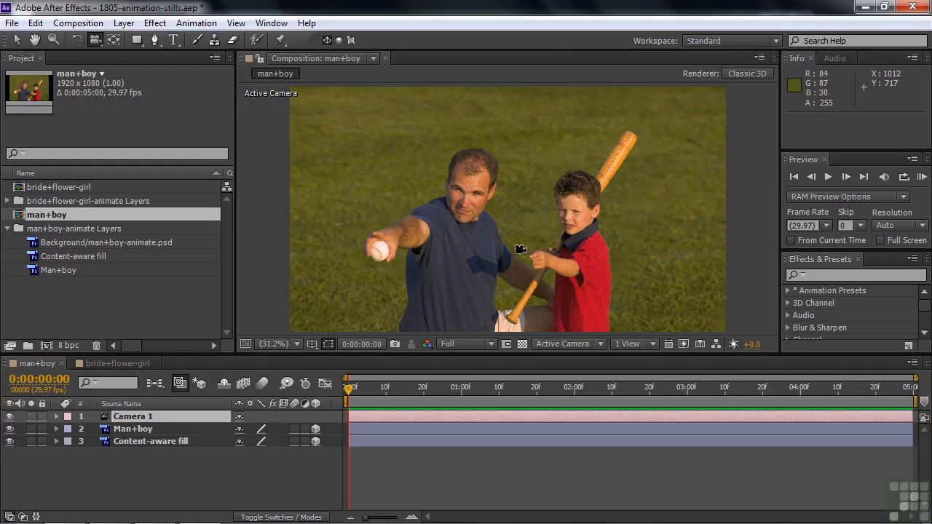
mouse_move(520, 251)
mouse_down()
mouse_move(563, 242)
mouse_move(564, 258)
mouse_move(598, 260)
mouse_move(437, 259)
mouse_move(528, 259)
mouse_up()
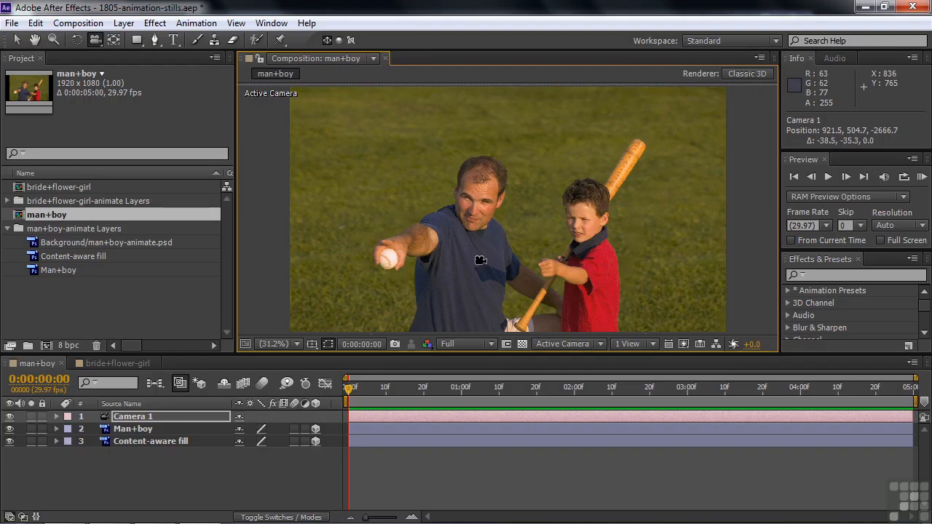
Step: Make both layers of the bride+flower-girl composition 3D and set the content-aware fill layer's Z position to 4000
click(115, 366)
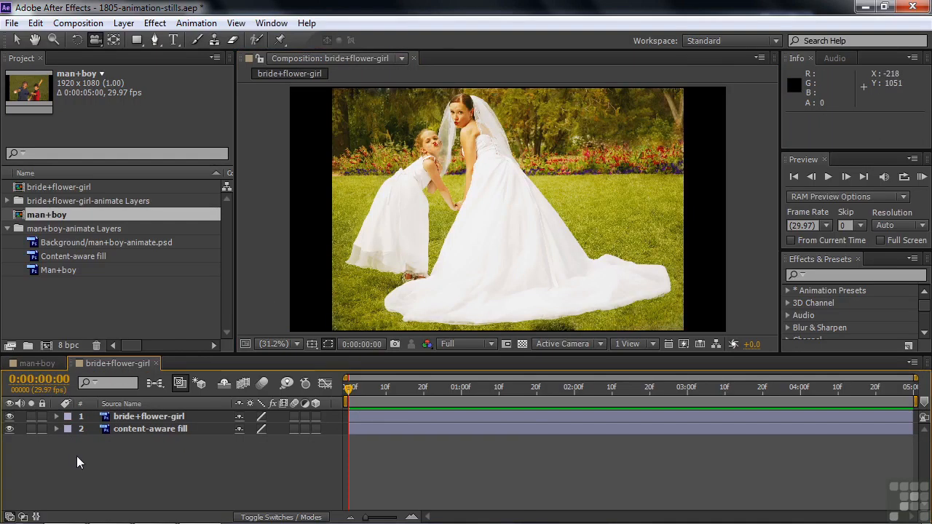
drag(318, 413, 155, 421)
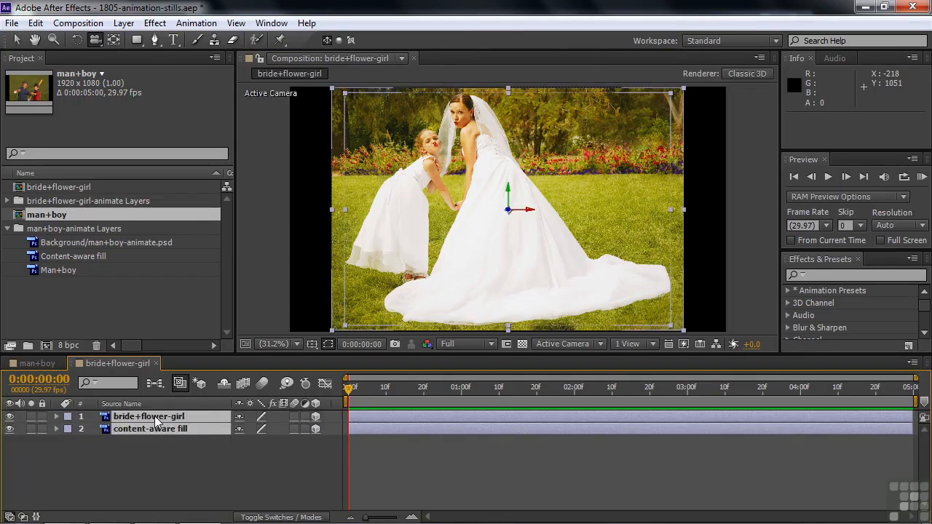
key(p)
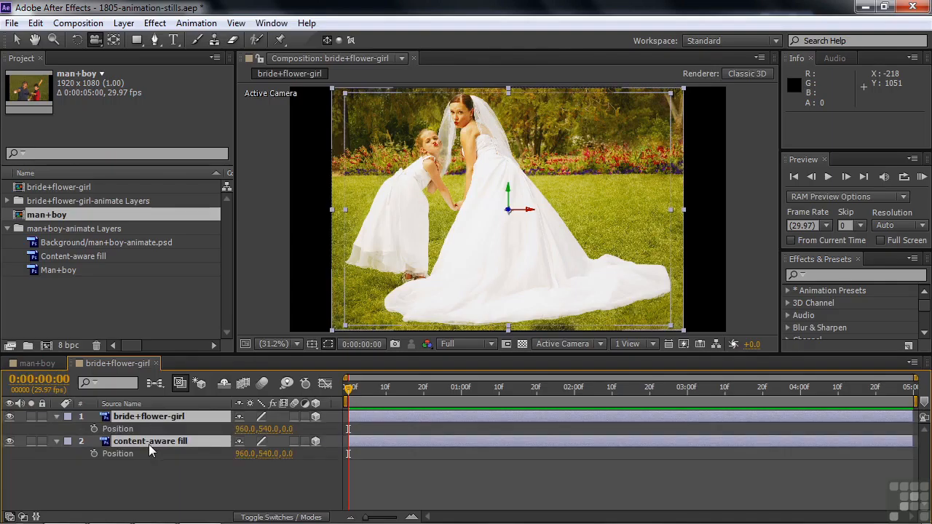
click(287, 453)
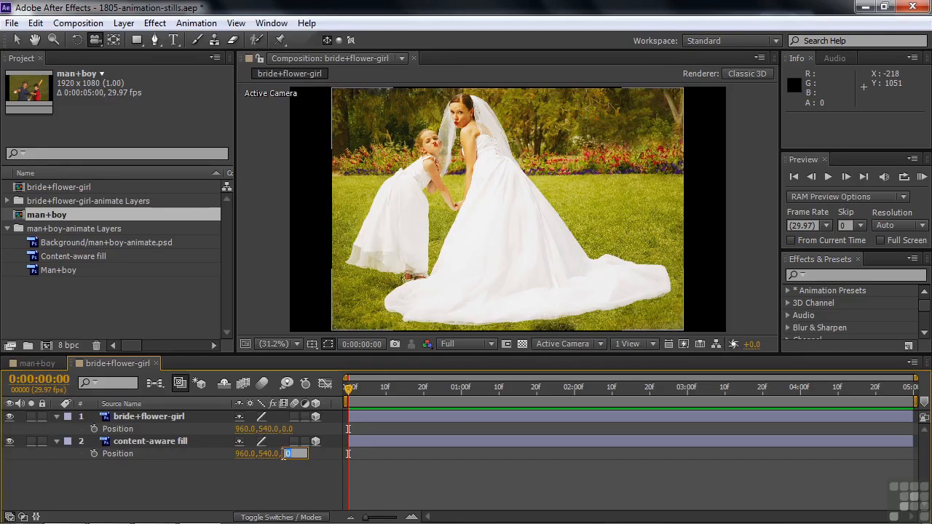
text(4000)
key(Return)
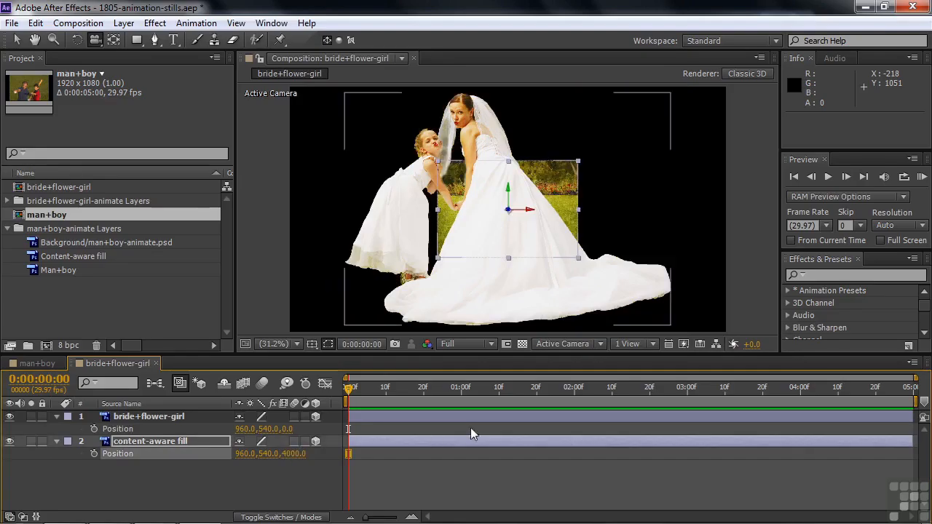
Step: Scale the content-aware fill layer to 114% and stretch its width alone to about 187.4% to fill the frame
click(210, 442)
key(shift+s)
drag(304, 466, 338, 466)
key(ctrl+z)
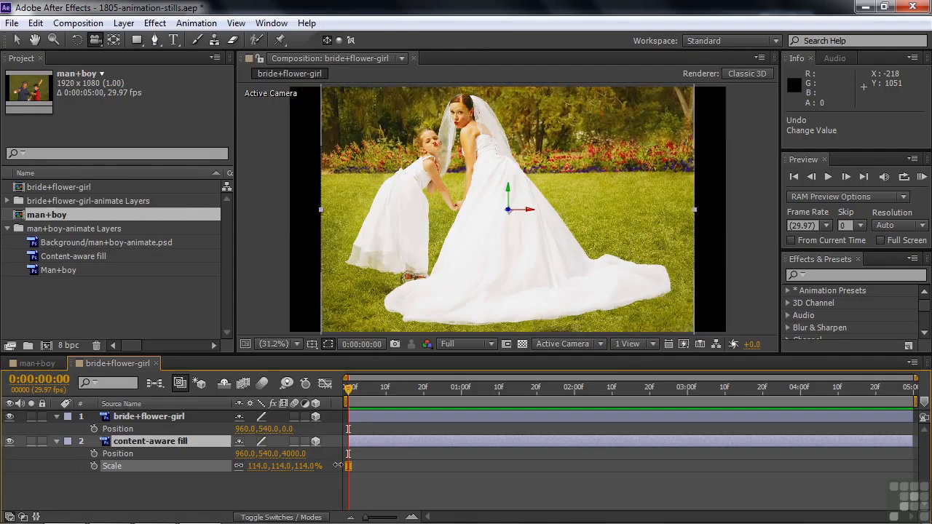
click(240, 470)
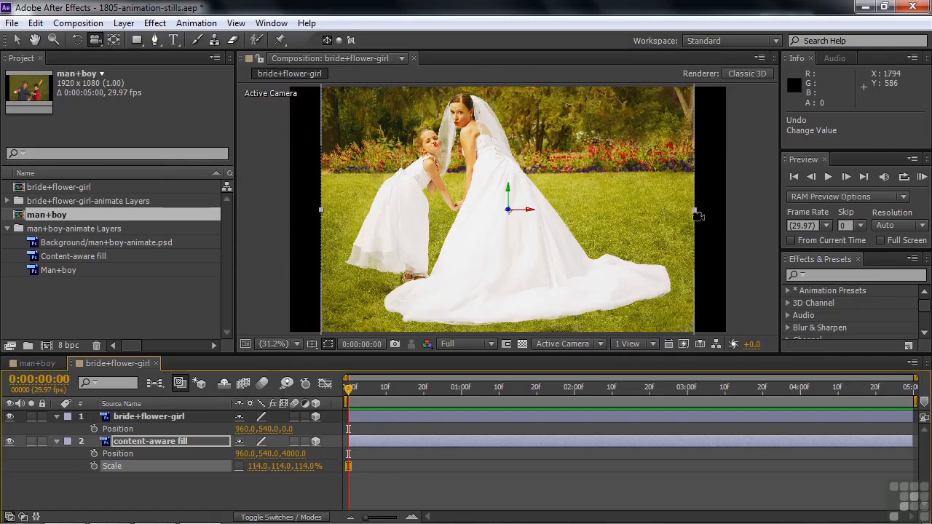
drag(697, 212, 815, 232)
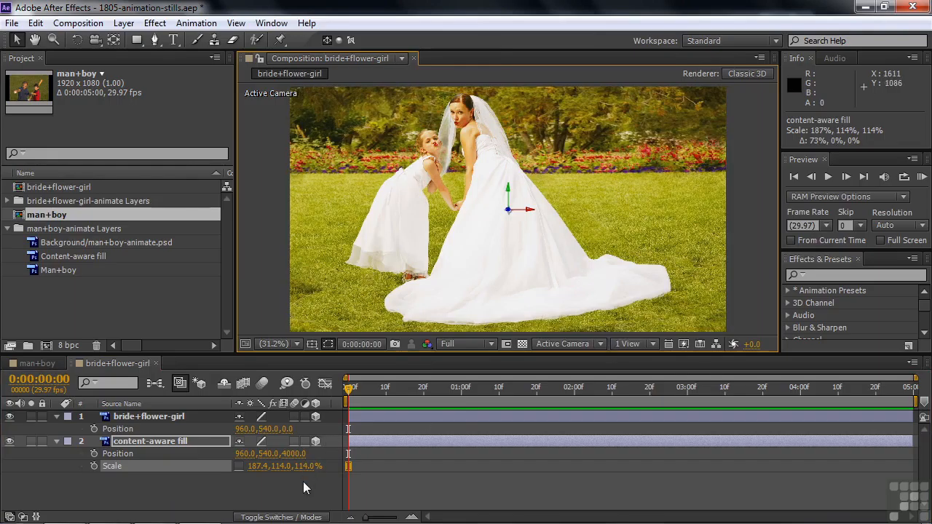
Step: Add a 50 mm two-node camera to the bride+flower-girl composition and shift it to about 780.5, 527.2, -2666.7
right_click(248, 490)
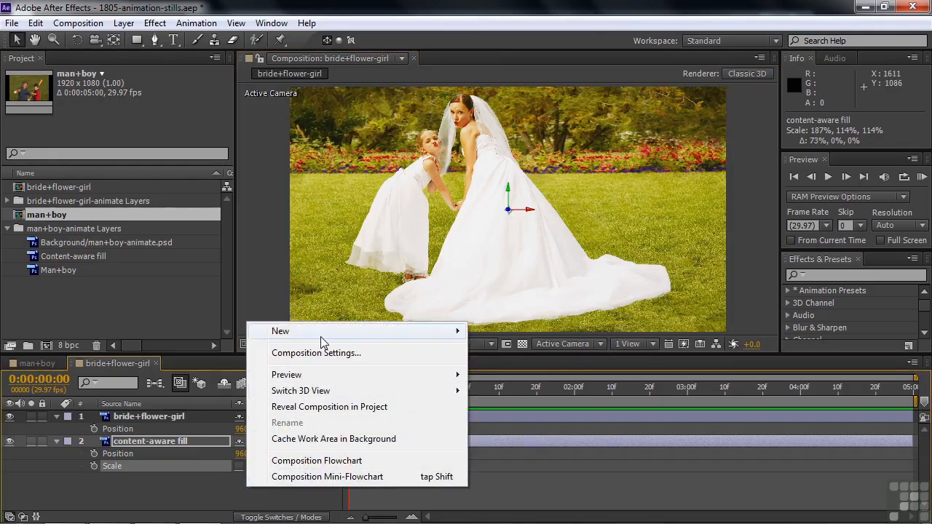
mouse_move(320, 336)
click(509, 399)
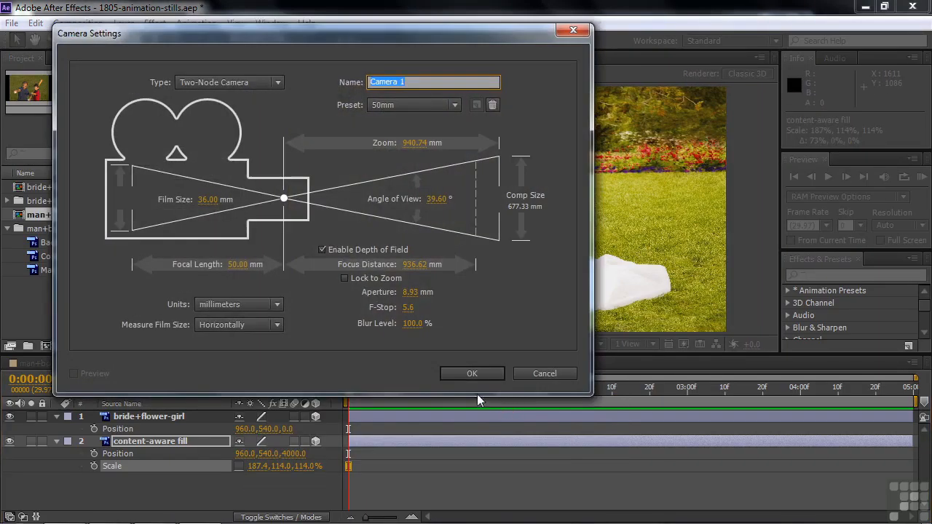
click(471, 375)
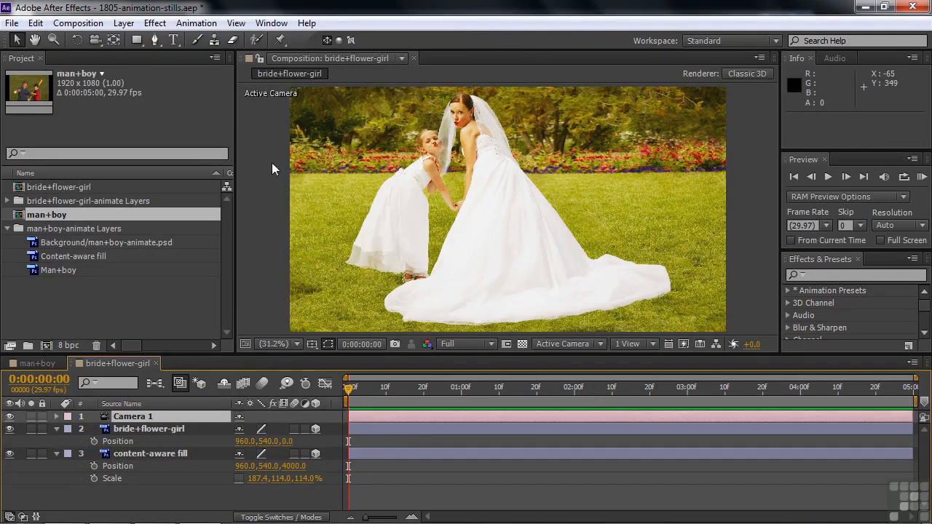
click(96, 41)
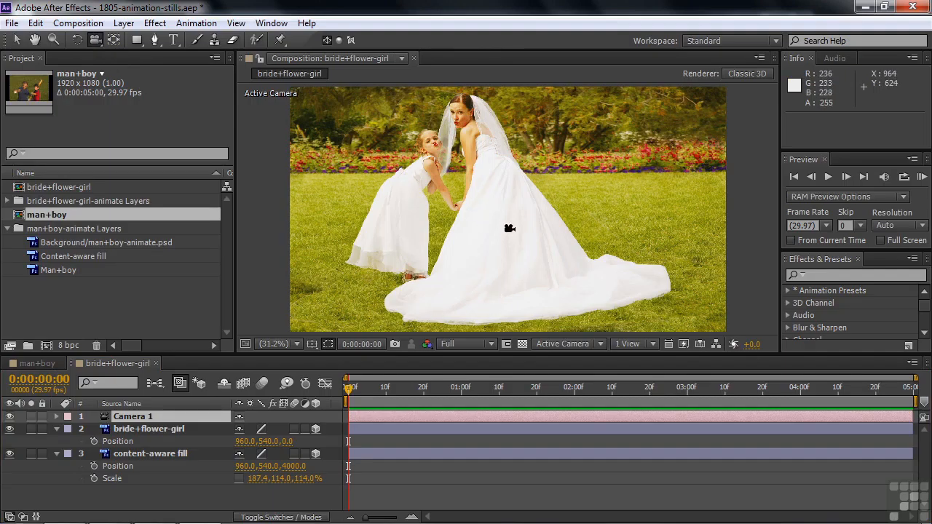
drag(509, 228, 550, 232)
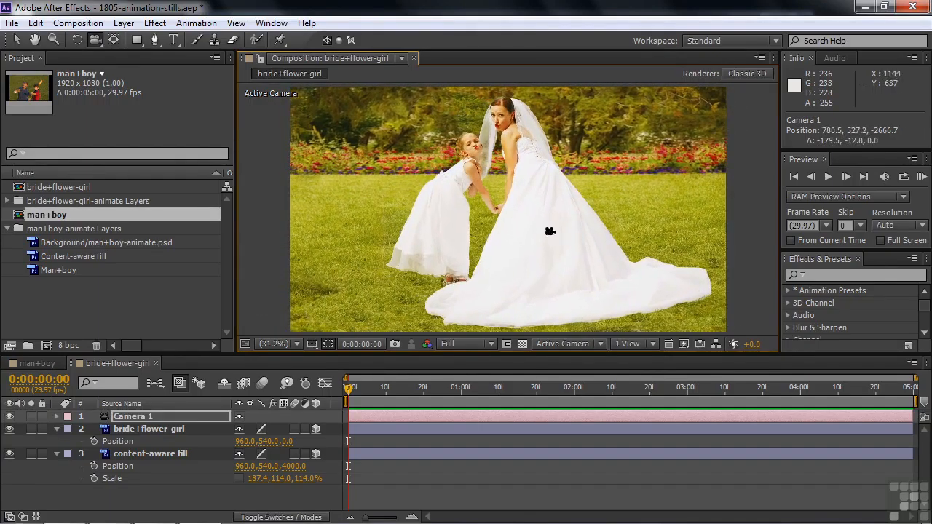
Step: Scale the bride+flower-girl layer to 57% and reposition it along X and Y to about 822.2, 812.4
click(170, 429)
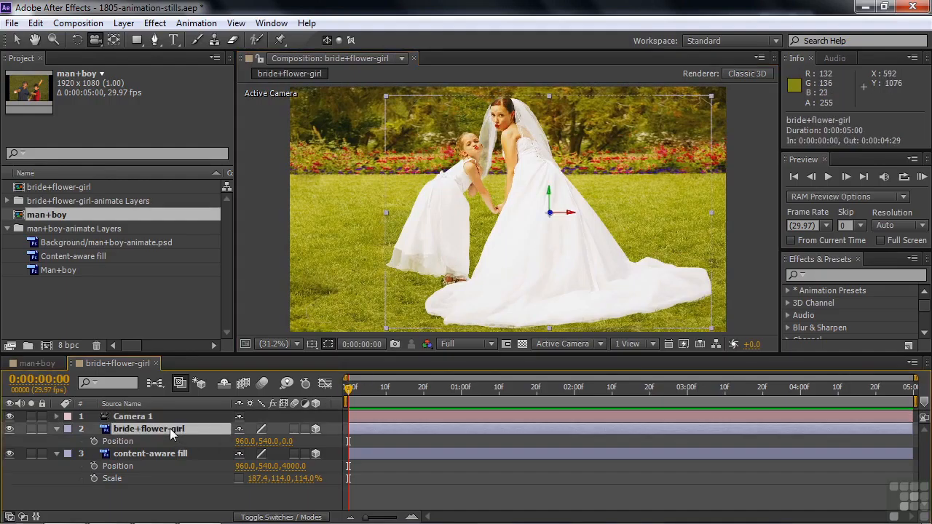
key(v)
drag(552, 194, 555, 253)
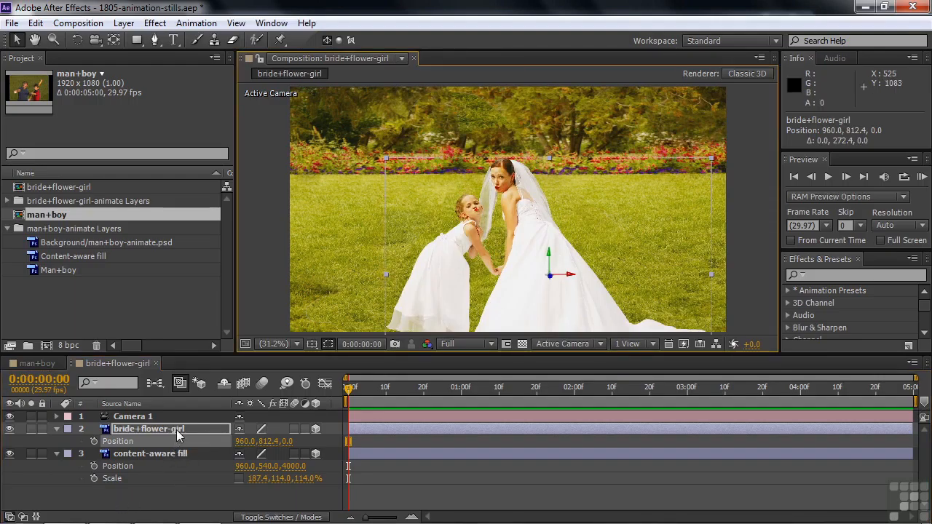
key(shift+s)
drag(253, 453, 262, 453)
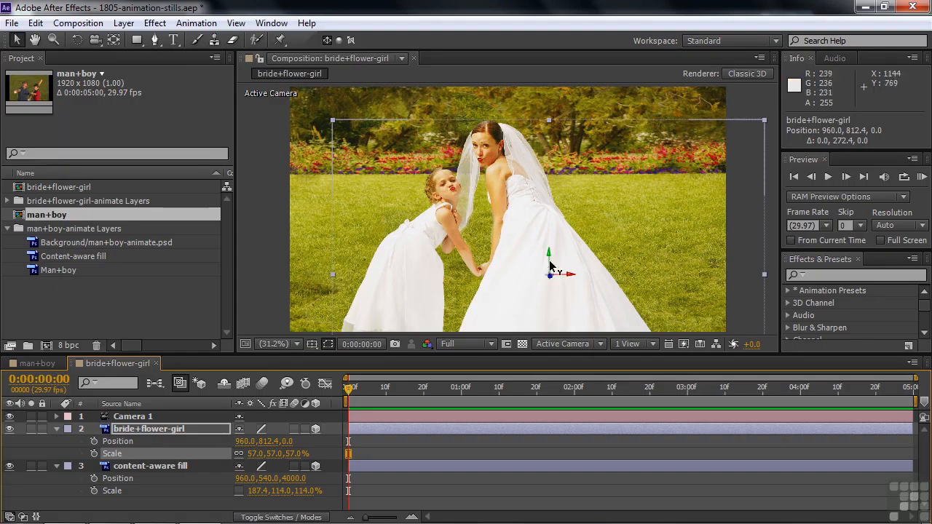
drag(570, 280, 537, 277)
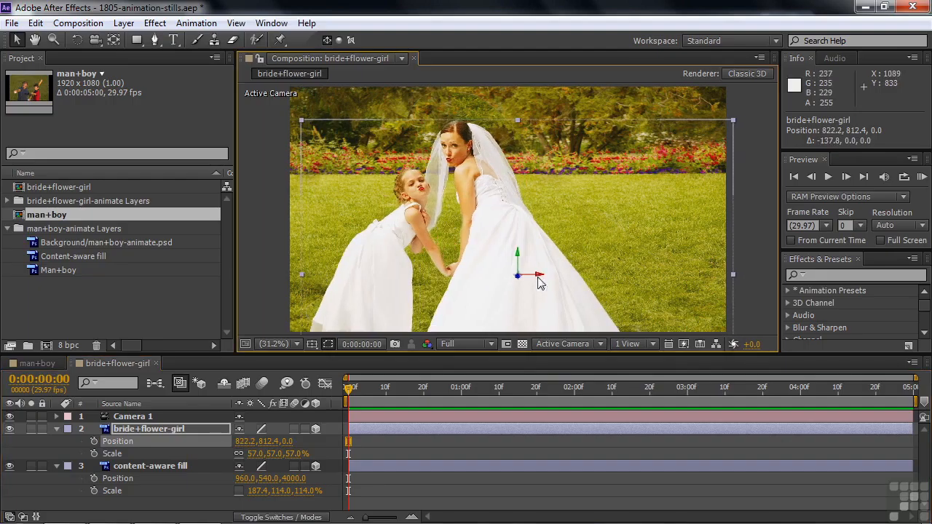
Step: Track Camera 1 horizontally to an X position of about 469.7
click(115, 418)
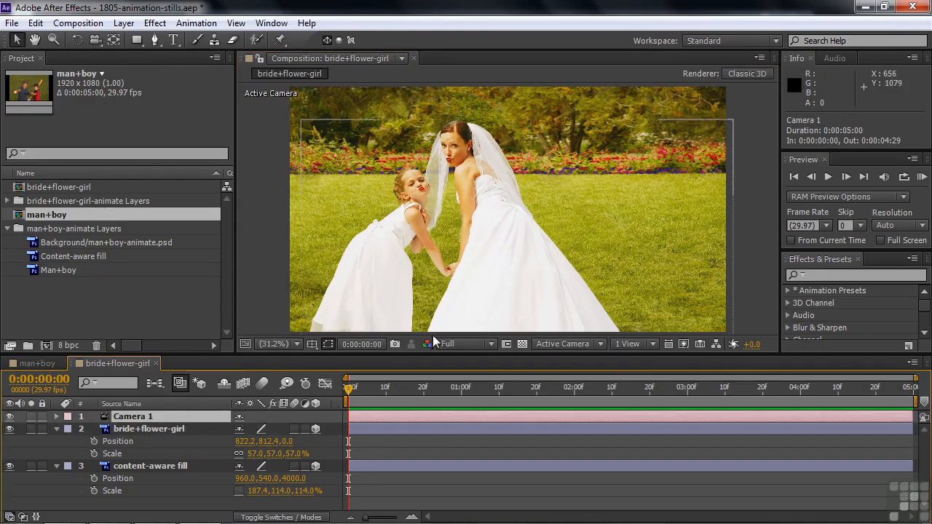
click(94, 39)
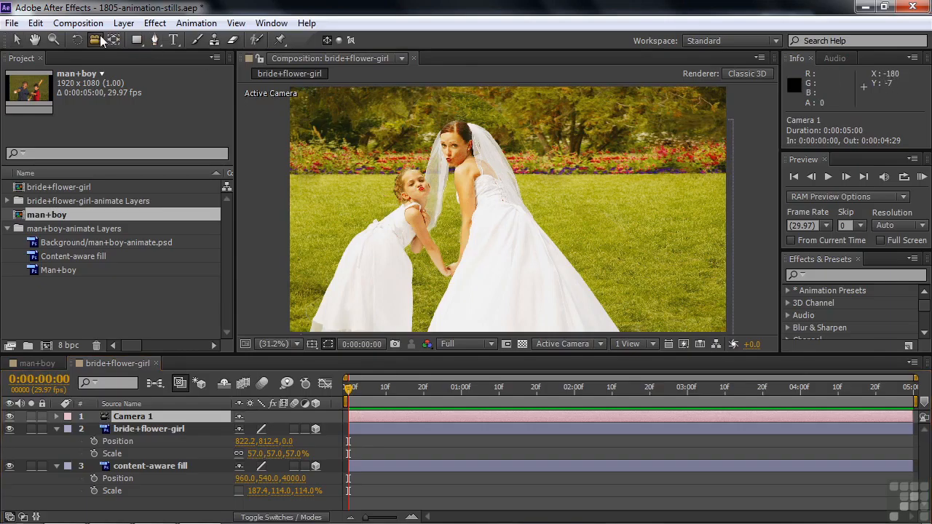
drag(560, 221, 629, 221)
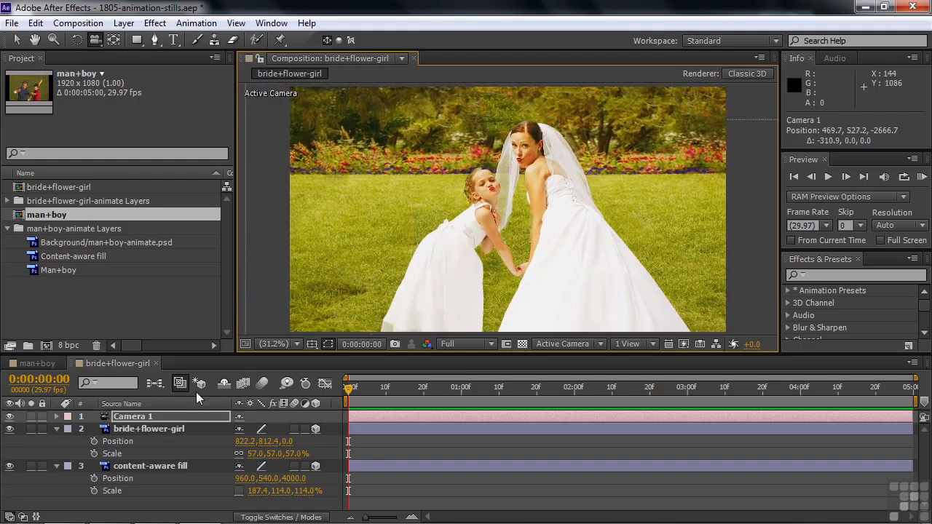
Step: Reveal Camera 1's options and check its focus plane from the top in a horizontal two-view layout, returning to a single view
click(57, 417)
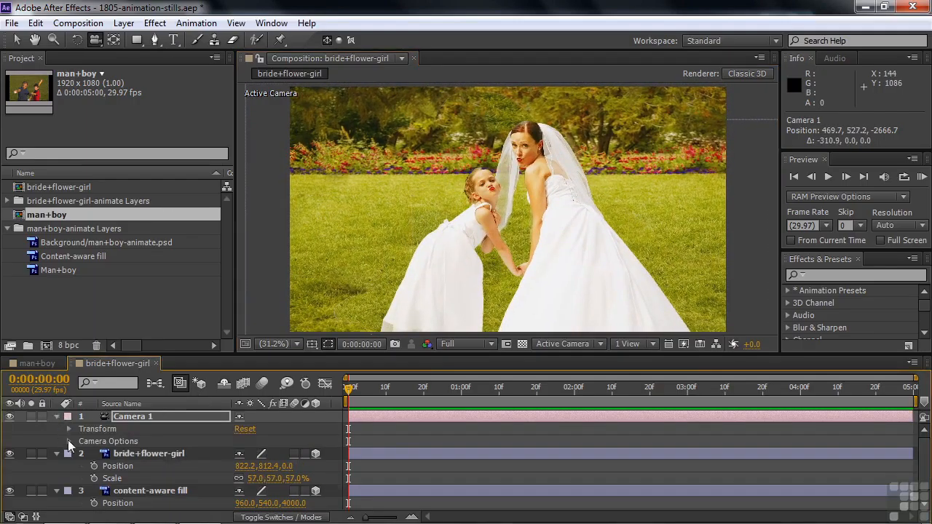
click(69, 442)
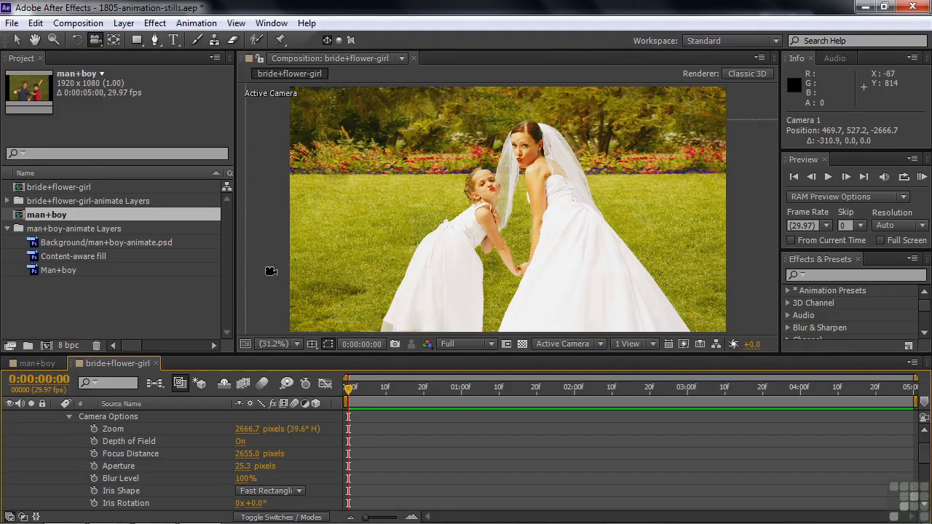
click(655, 345)
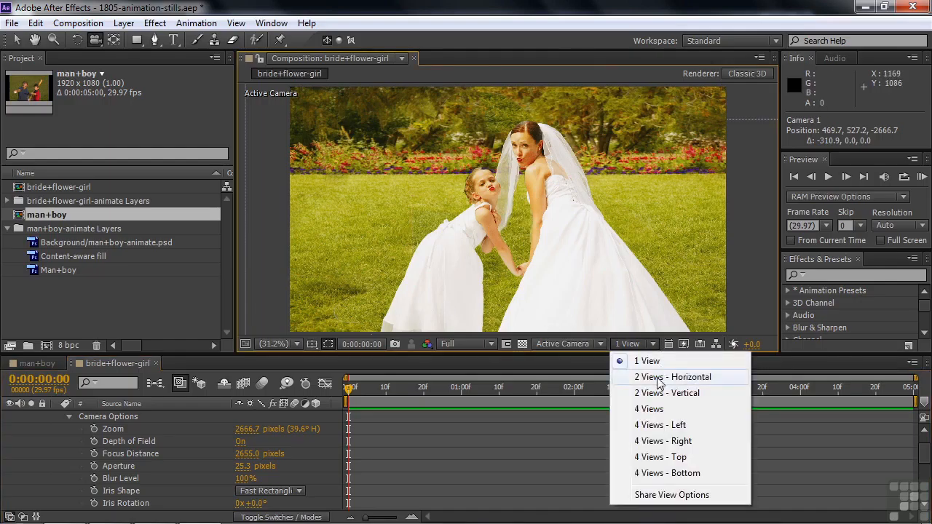
click(656, 376)
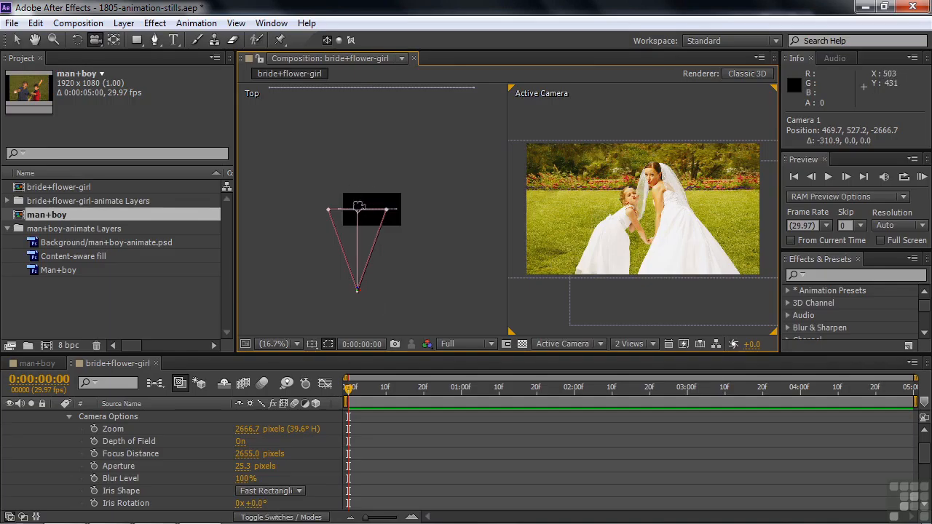
click(652, 344)
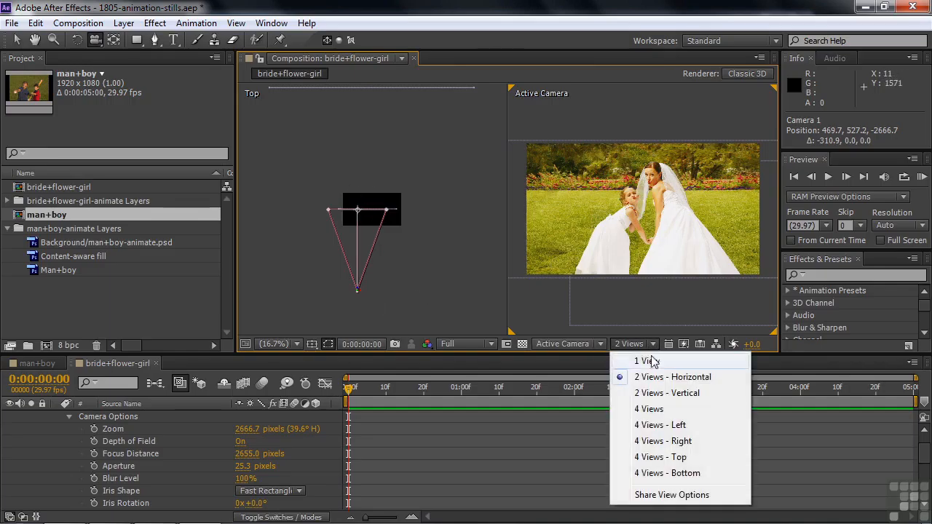
click(647, 362)
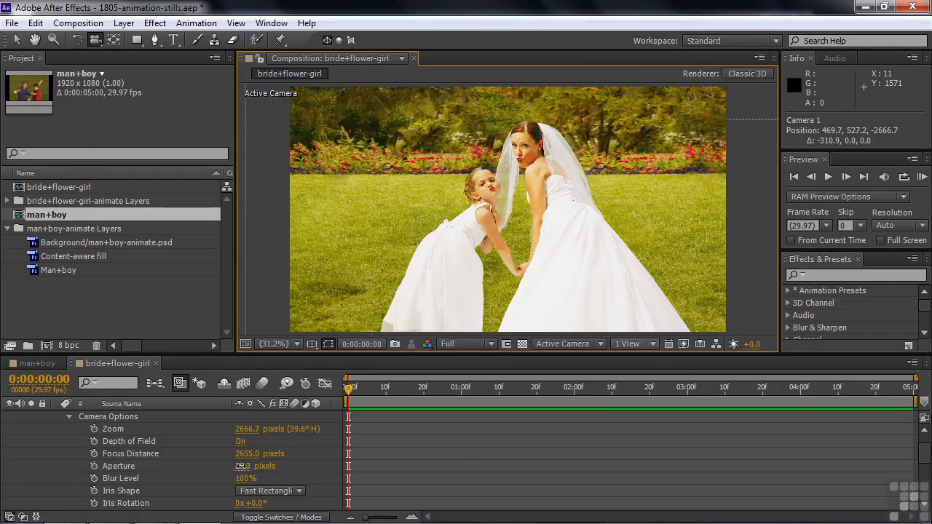
Step: Raise Camera 1's aperture to about 221.3 pixels to blur the background and shift the camera to an X position of about 479.3
click(248, 467)
drag(268, 466, 329, 469)
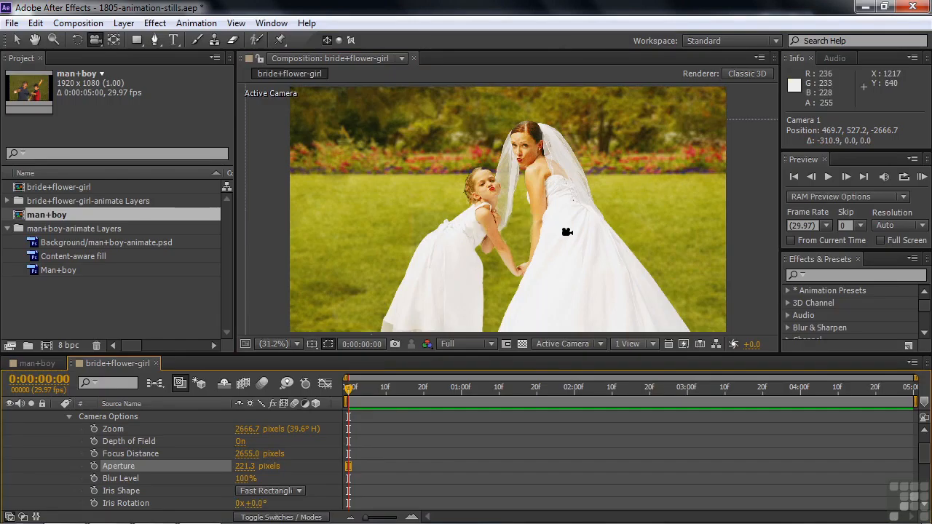
drag(566, 233, 566, 232)
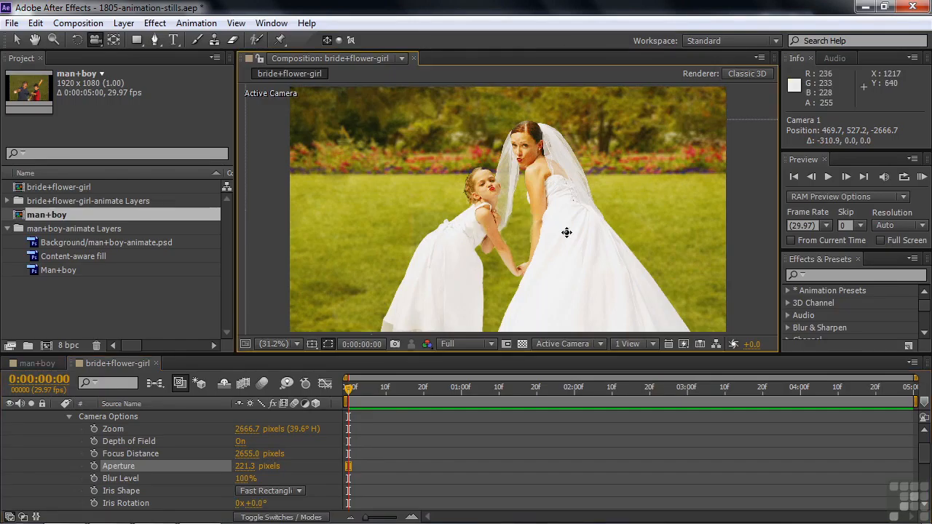
mouse_move(566, 232)
mouse_down()
mouse_move(518, 231)
mouse_move(618, 227)
mouse_move(530, 235)
mouse_move(563, 235)
mouse_up()
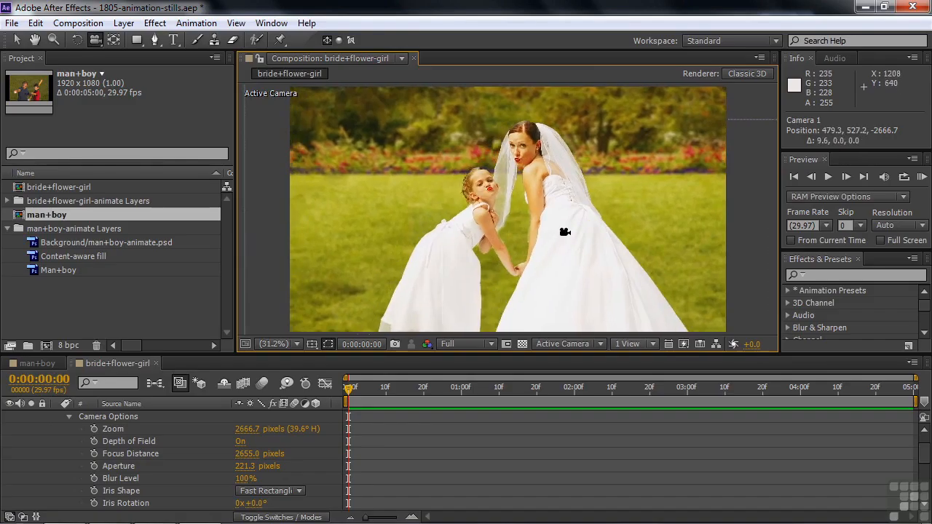